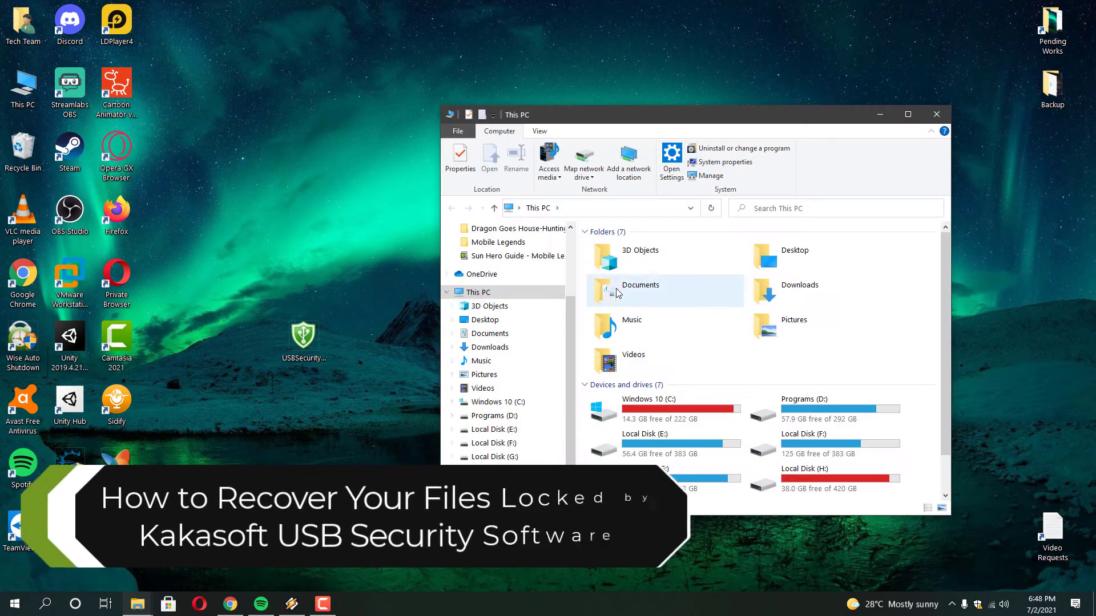
Open USB Drive (I:) from This PC and confirm it holds only USBSecurity.exe
{"action": "scroll", "coordinate": [656, 319], "scroll_direction": "down", "scroll_amount": 1}
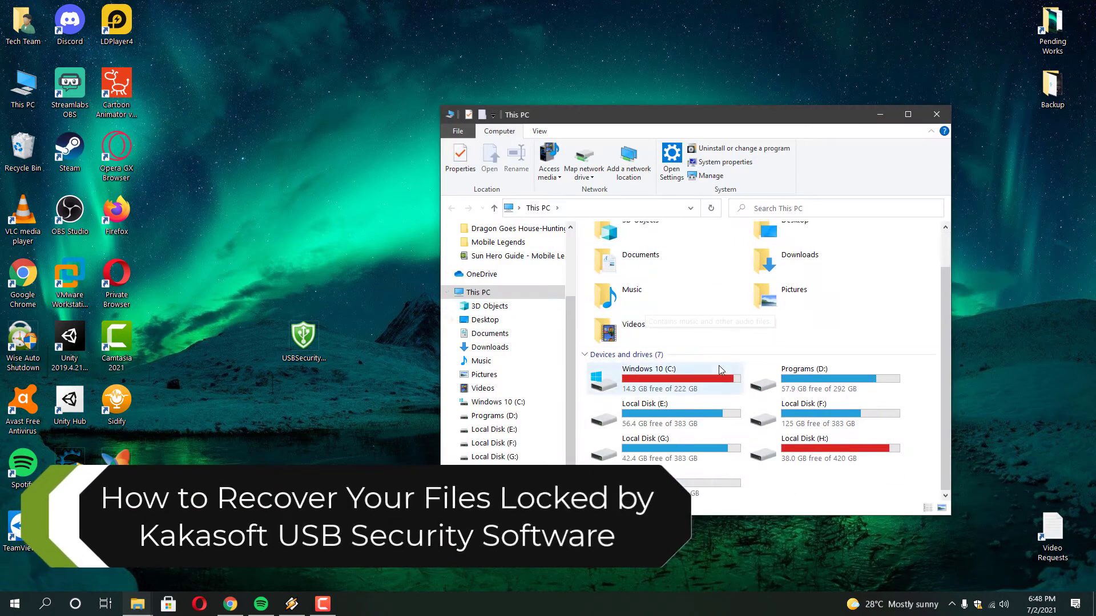
{"action": "double_click", "coordinate": [721, 486]}
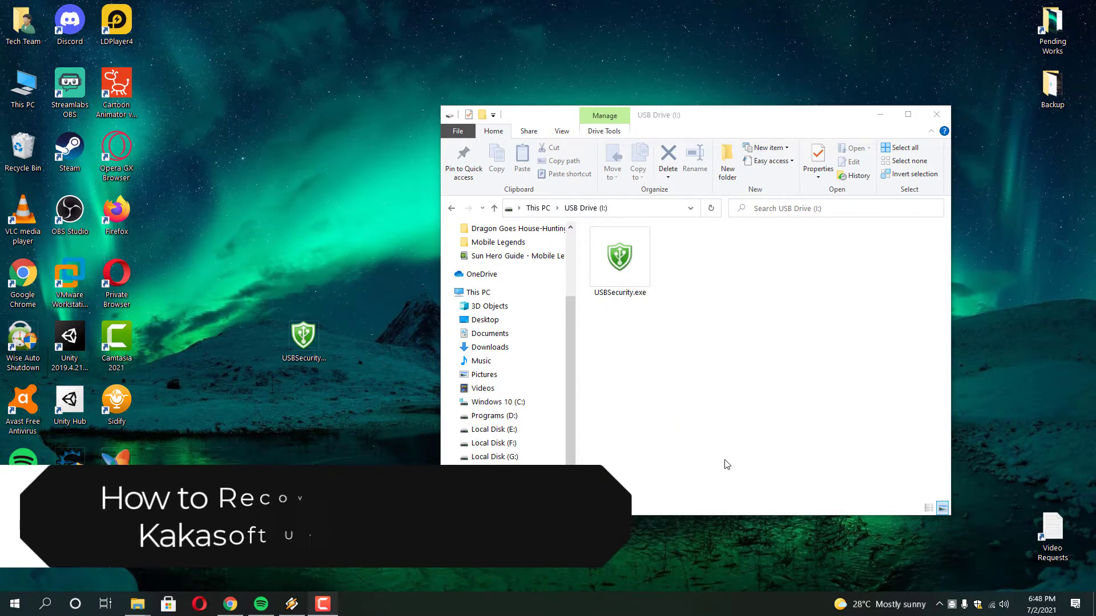
{"action": "left_click", "coordinate": [716, 351]}
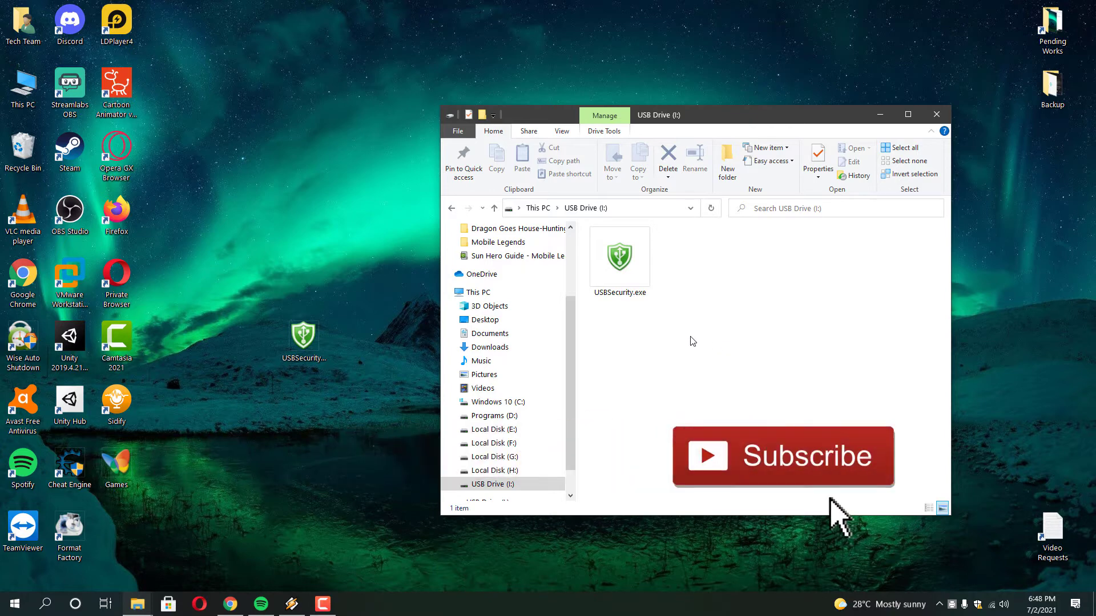
Run USBSecurity.exe, fail to unprotect the drive with a wrong password, then request the password hint
{"action": "double_click", "coordinate": [635, 265]}
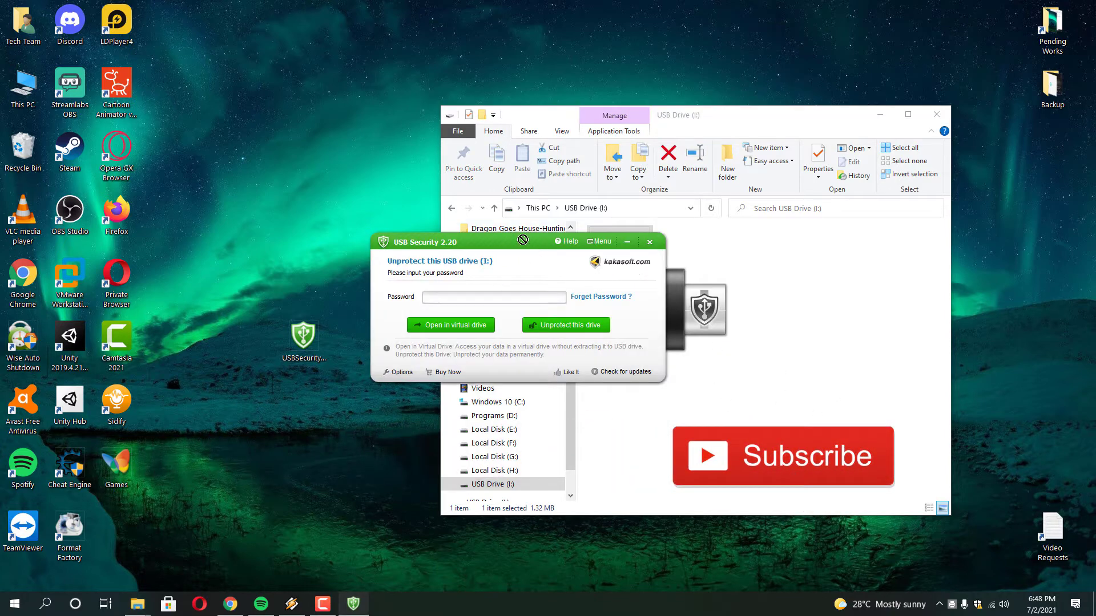
{"action": "left_click_drag", "start_coordinate": [526, 245], "coordinate": [516, 280]}
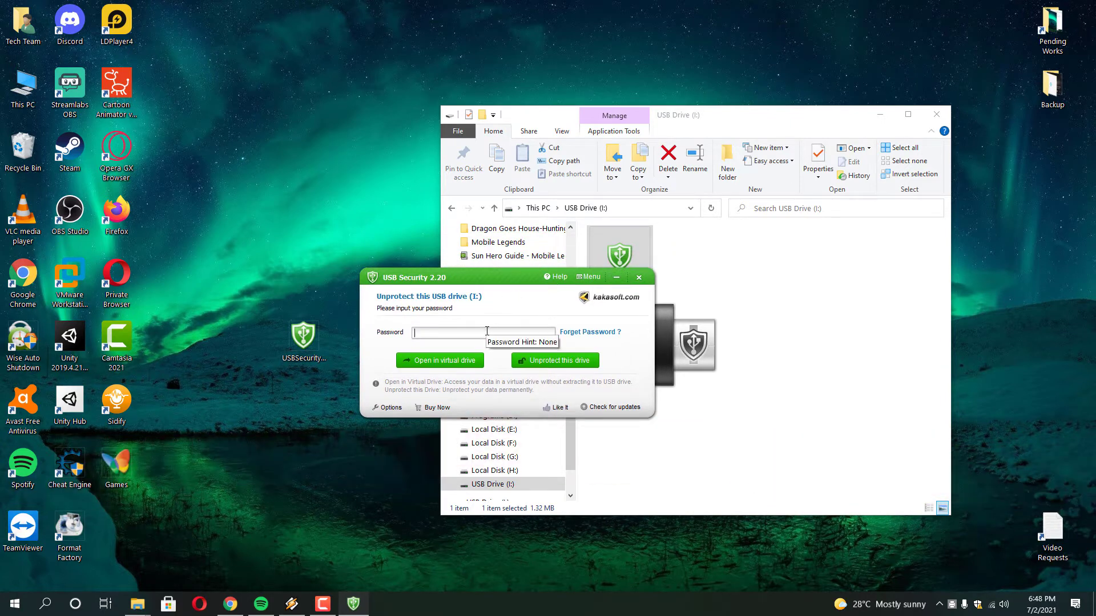
{"action": "type", "text": "********"}
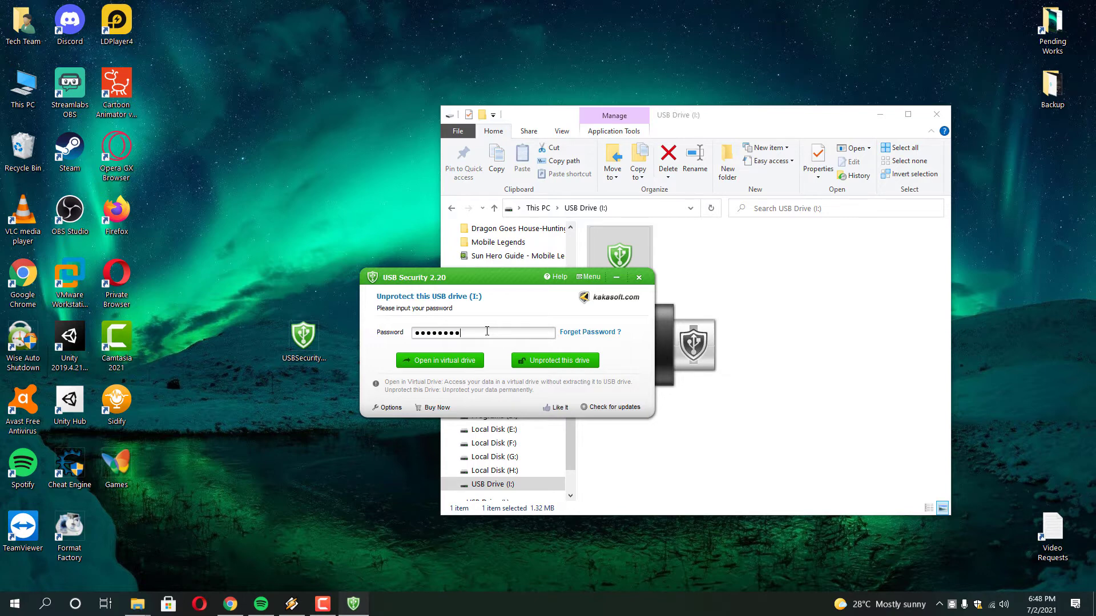
{"action": "left_click", "coordinate": [552, 361]}
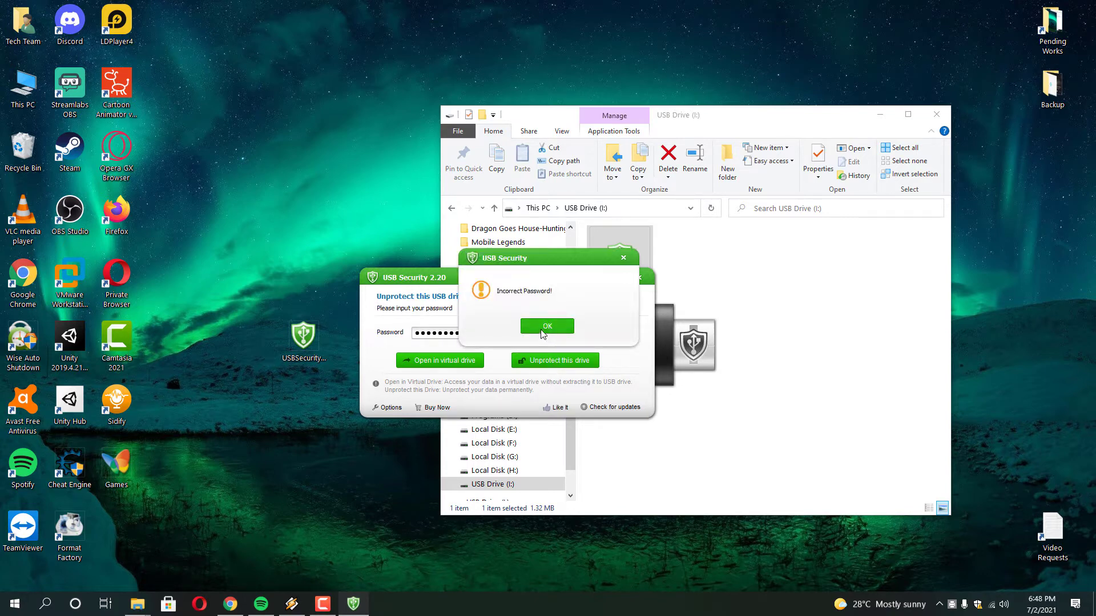
{"action": "left_click", "coordinate": [545, 327]}
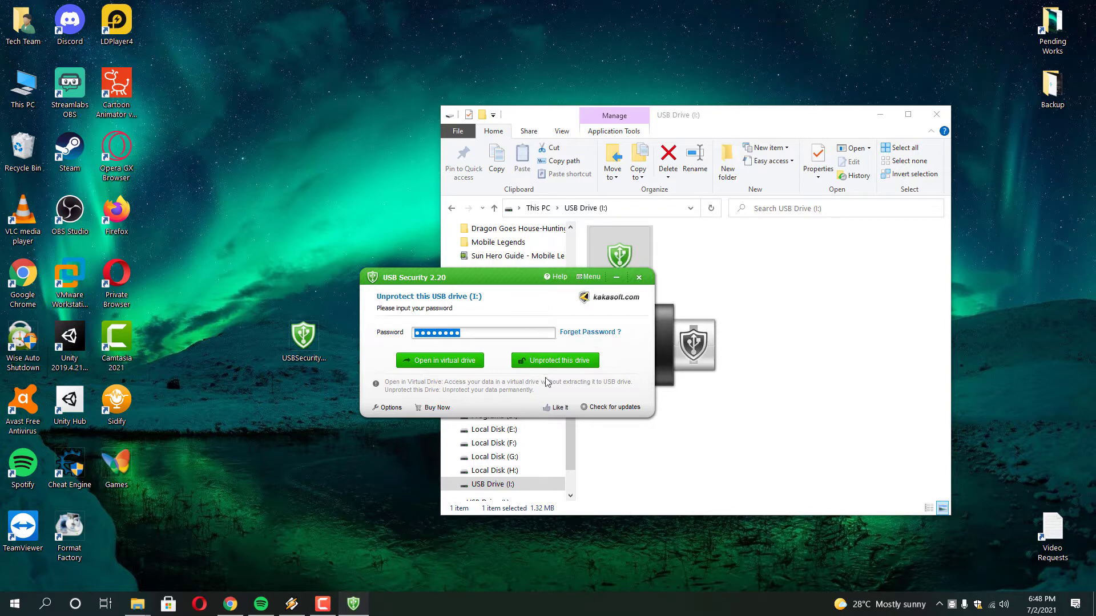
{"action": "left_click", "coordinate": [584, 333]}
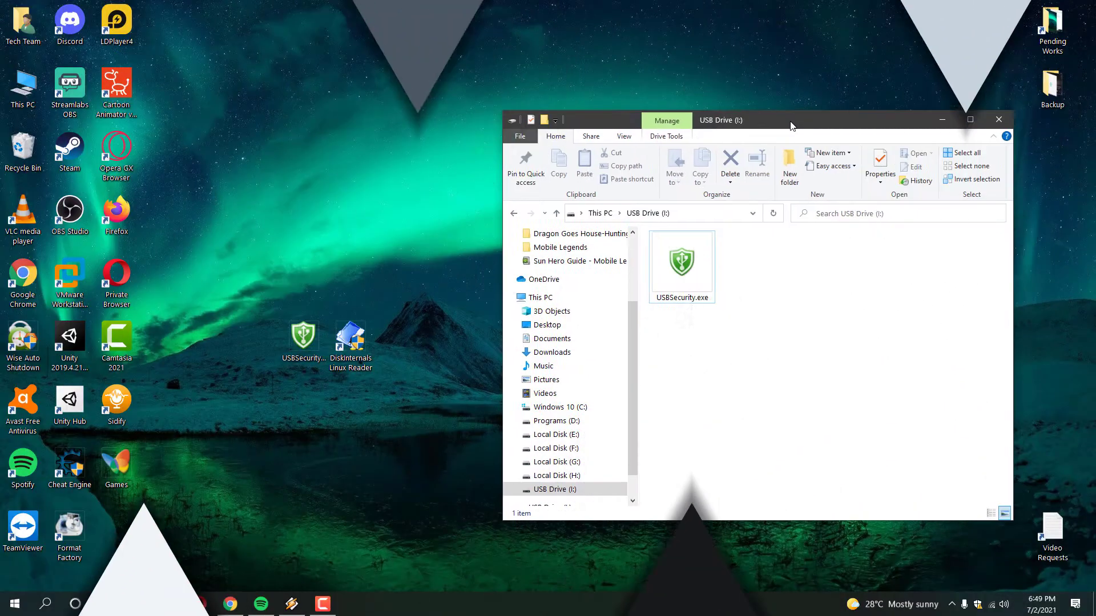
Launch DiskInternals Linux Reader from its desktop shortcut and open the I: removable drive
{"action": "left_click_drag", "start_coordinate": [789, 117], "coordinate": [829, 132]}
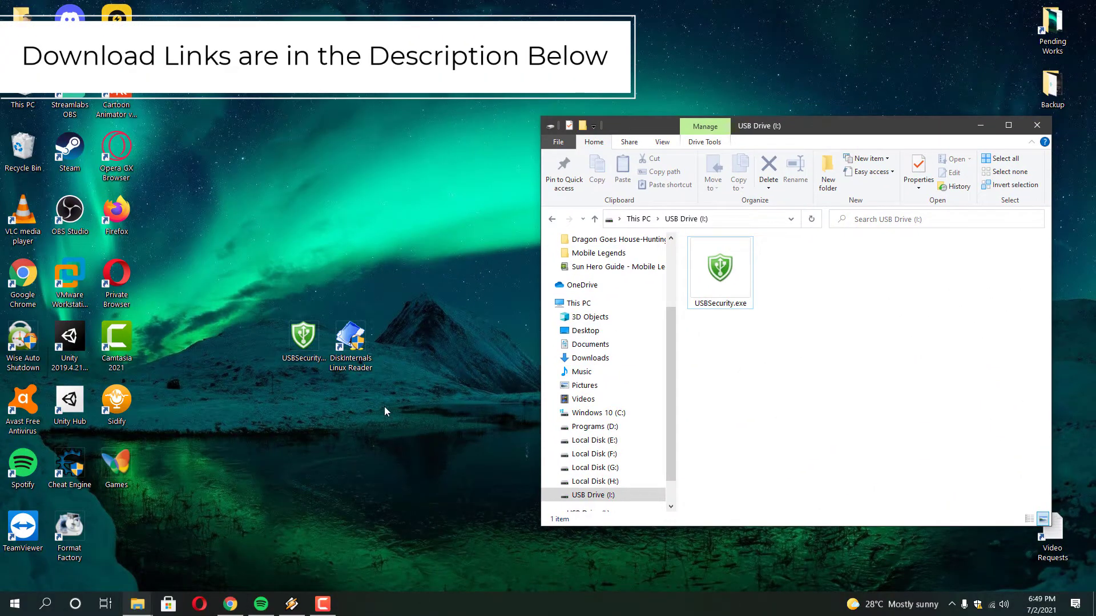
{"action": "right_click", "coordinate": [360, 345]}
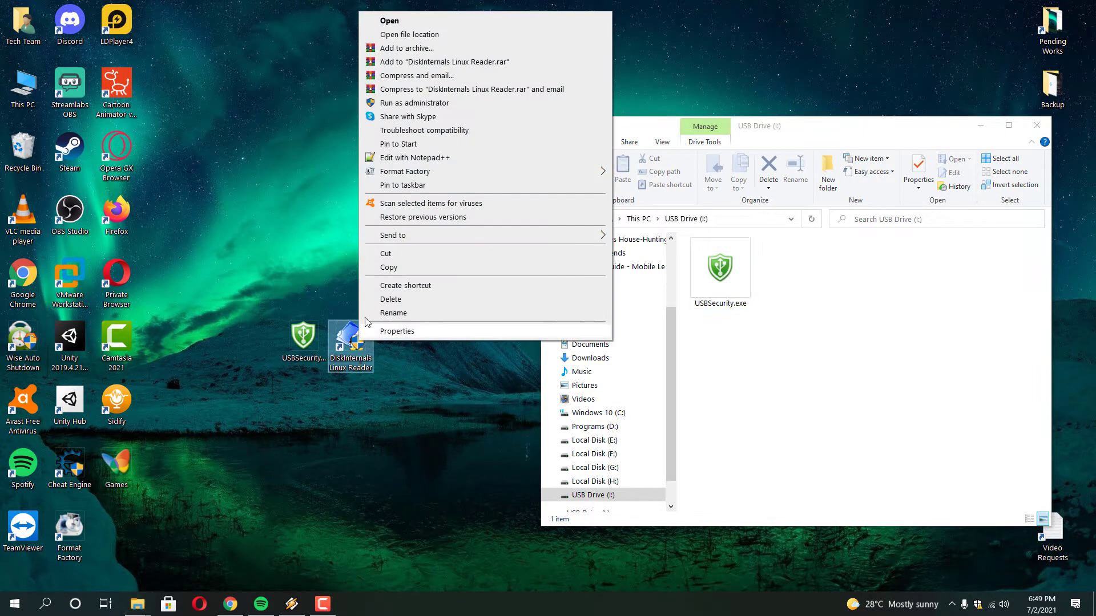
{"action": "left_click", "coordinate": [390, 21]}
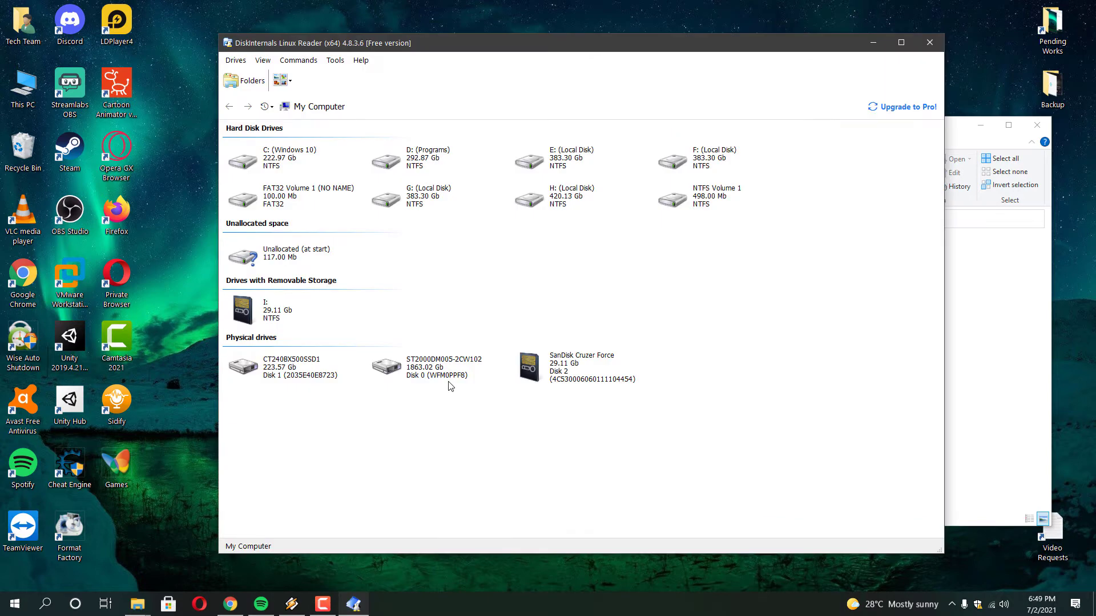
{"action": "left_click", "coordinate": [286, 318]}
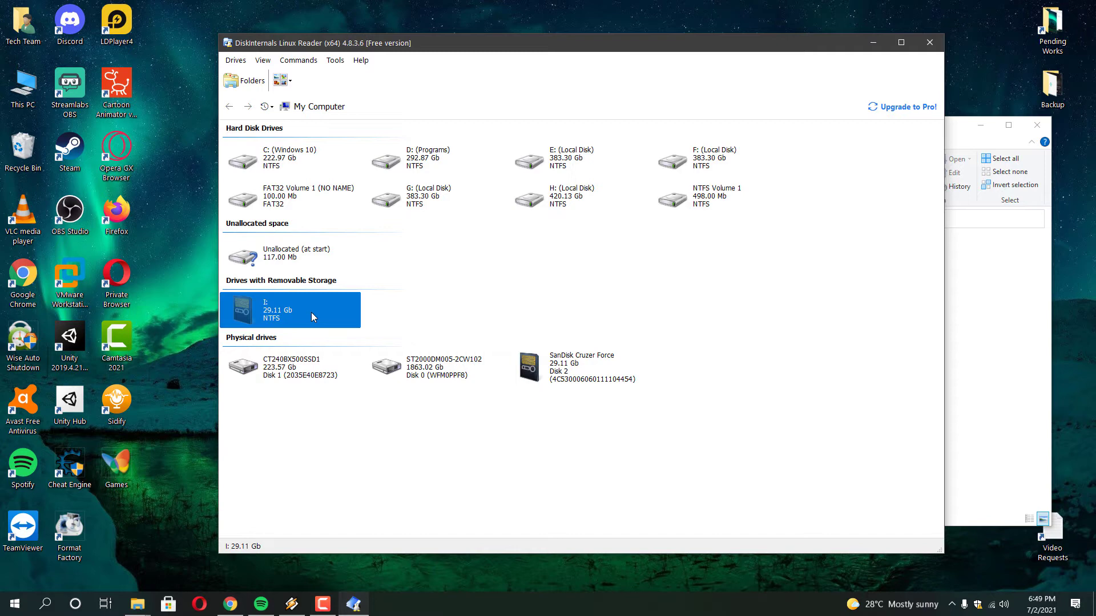
{"action": "double_click", "coordinate": [286, 317]}
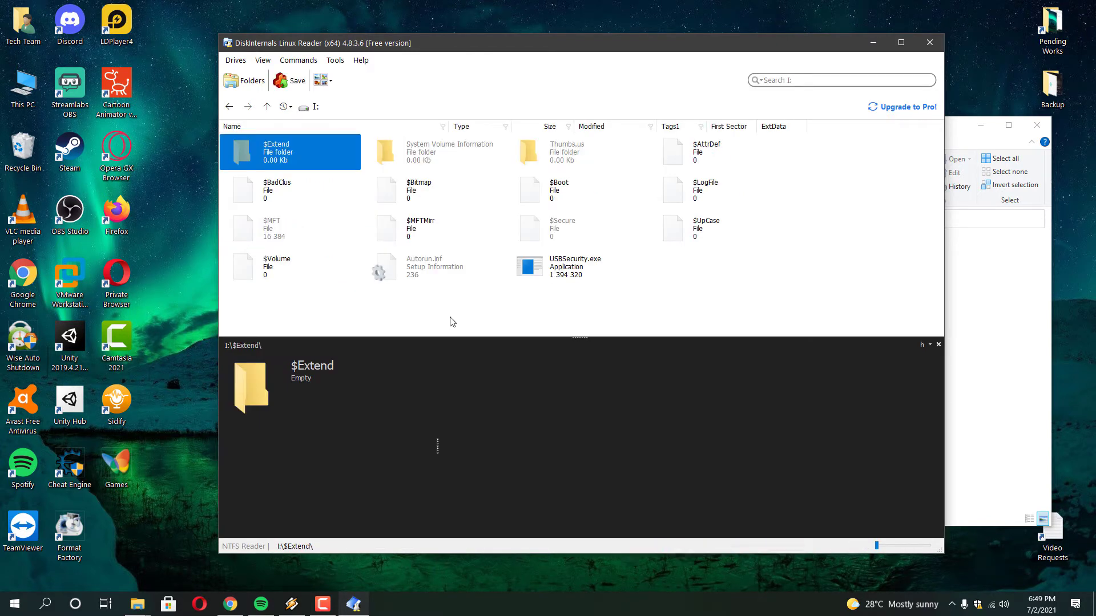
Drill through Thumbs.us, com1 and the garbled-name subfolders until Importent Files appears
{"action": "left_click", "coordinate": [485, 314]}
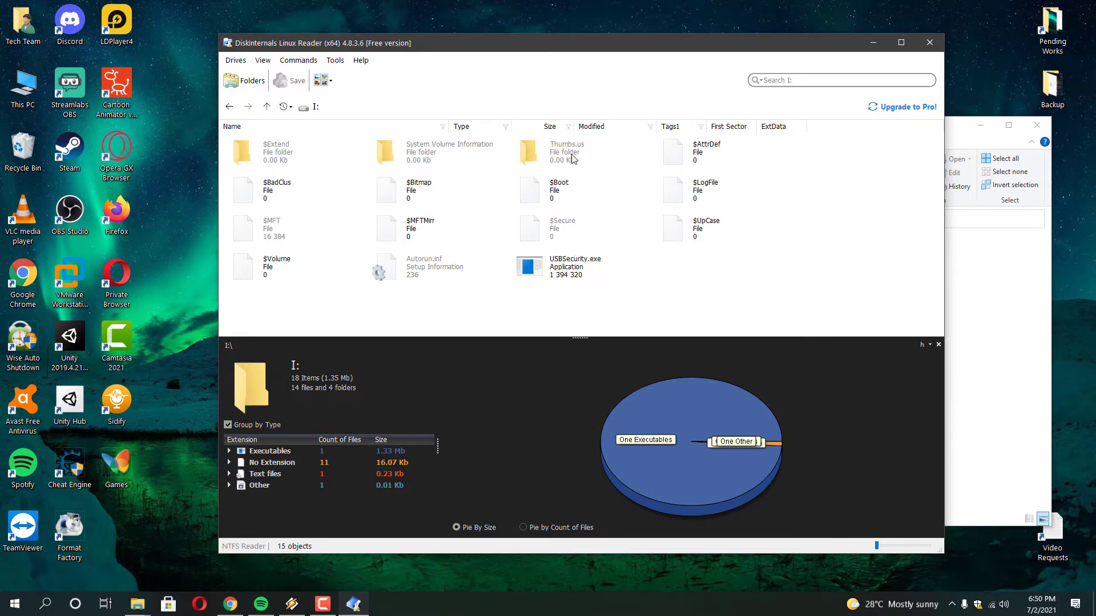
{"action": "double_click", "coordinate": [573, 159]}
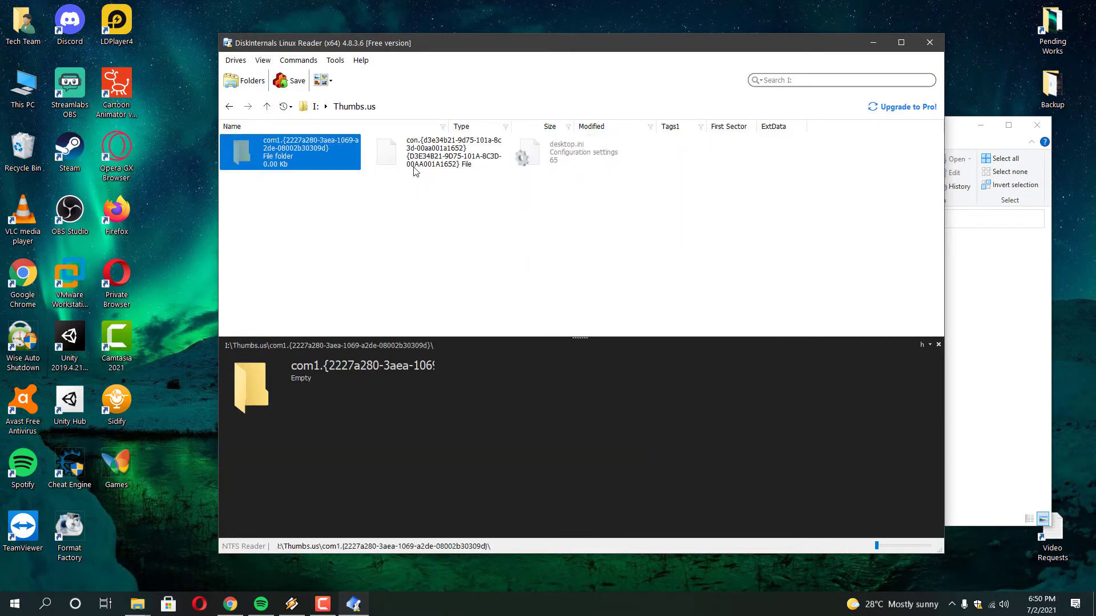
{"action": "double_click", "coordinate": [308, 157]}
{"action": "double_click", "coordinate": [308, 157]}
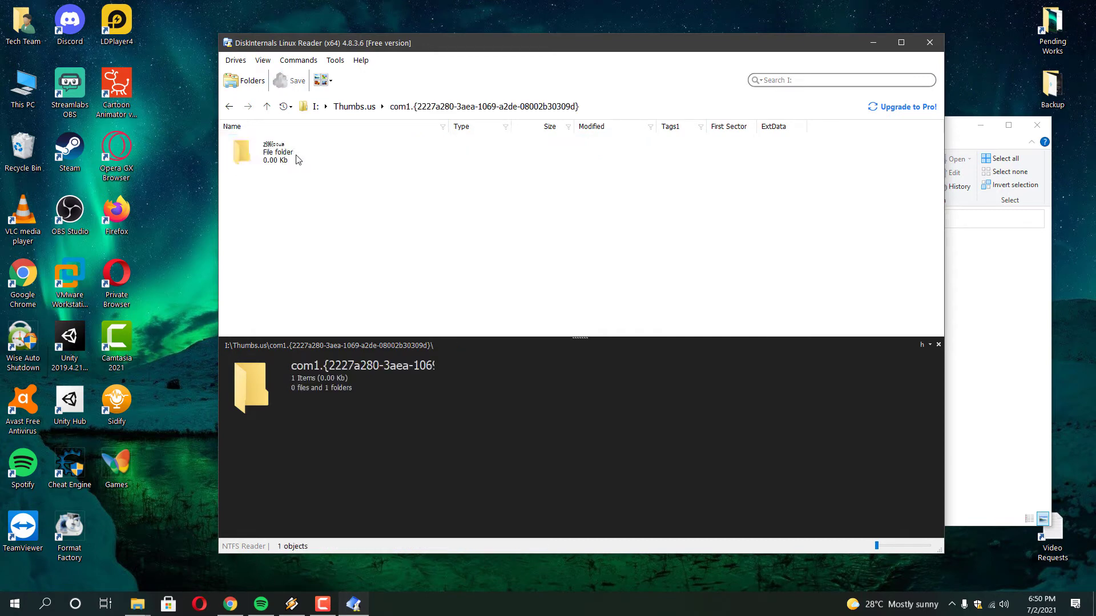
{"action": "double_click", "coordinate": [289, 151]}
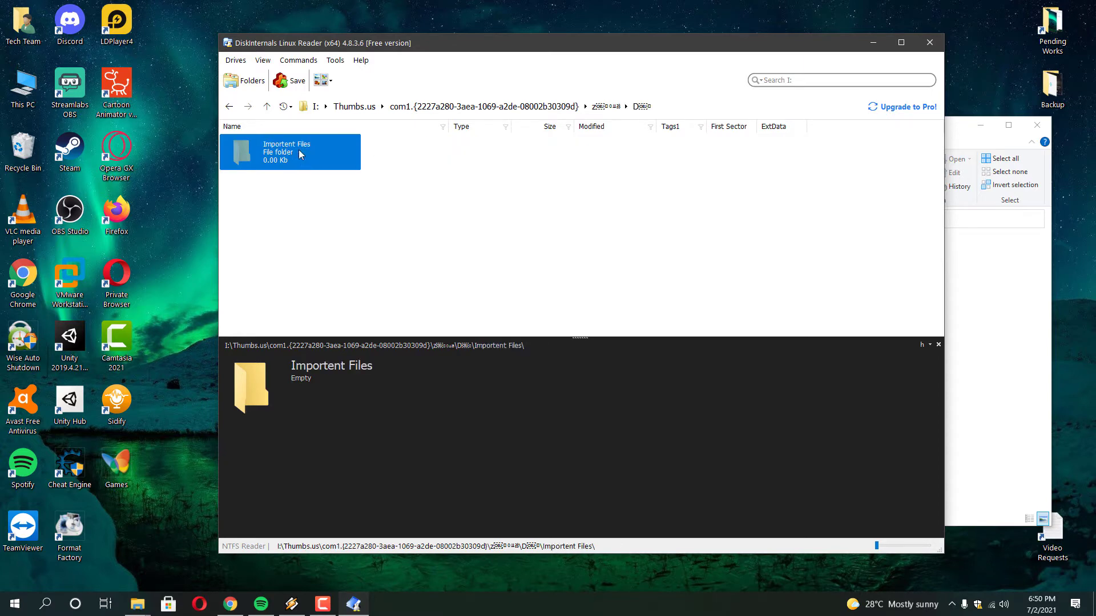
Start exporting Importent Files and set the output to a new desktop folder named 'Save Here'
{"action": "left_click", "coordinate": [289, 82]}
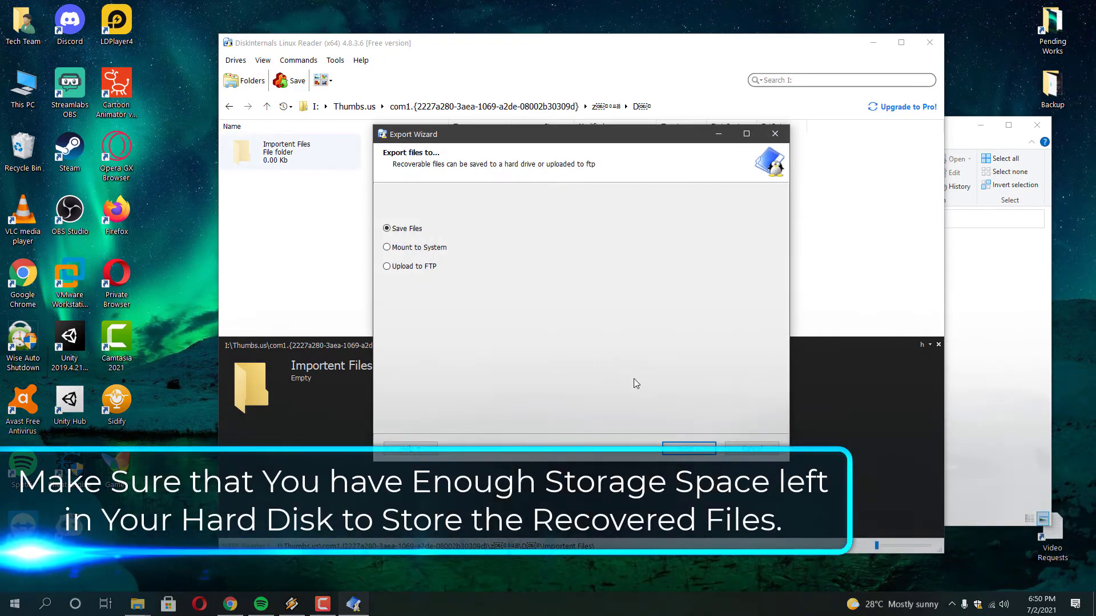
{"action": "left_click", "coordinate": [696, 455]}
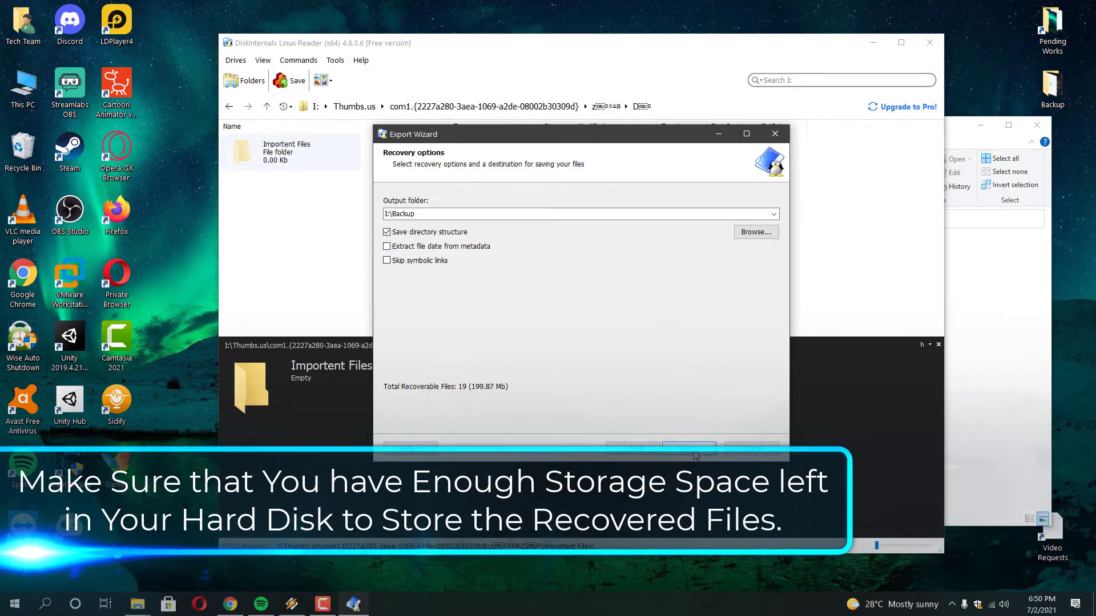
{"action": "left_click", "coordinate": [751, 232]}
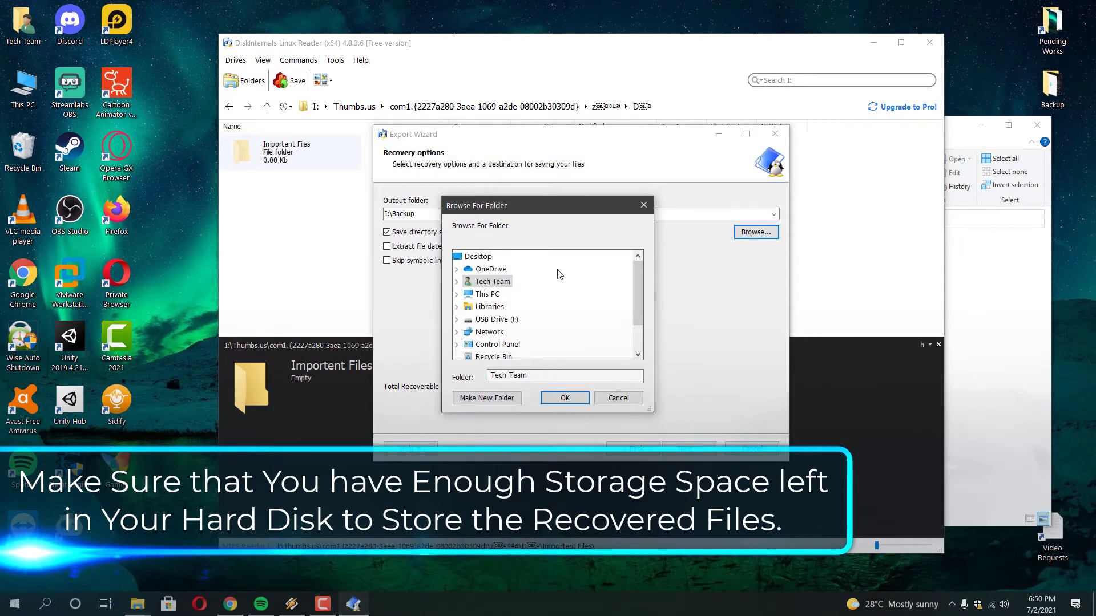
{"action": "left_click", "coordinate": [478, 257]}
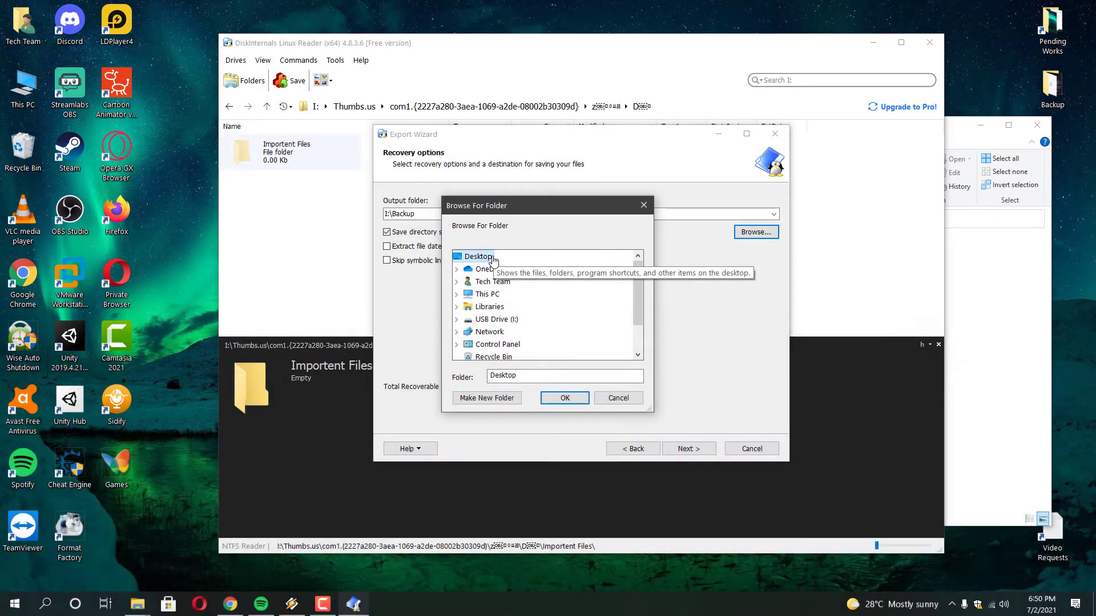
{"action": "left_click", "coordinate": [486, 398]}
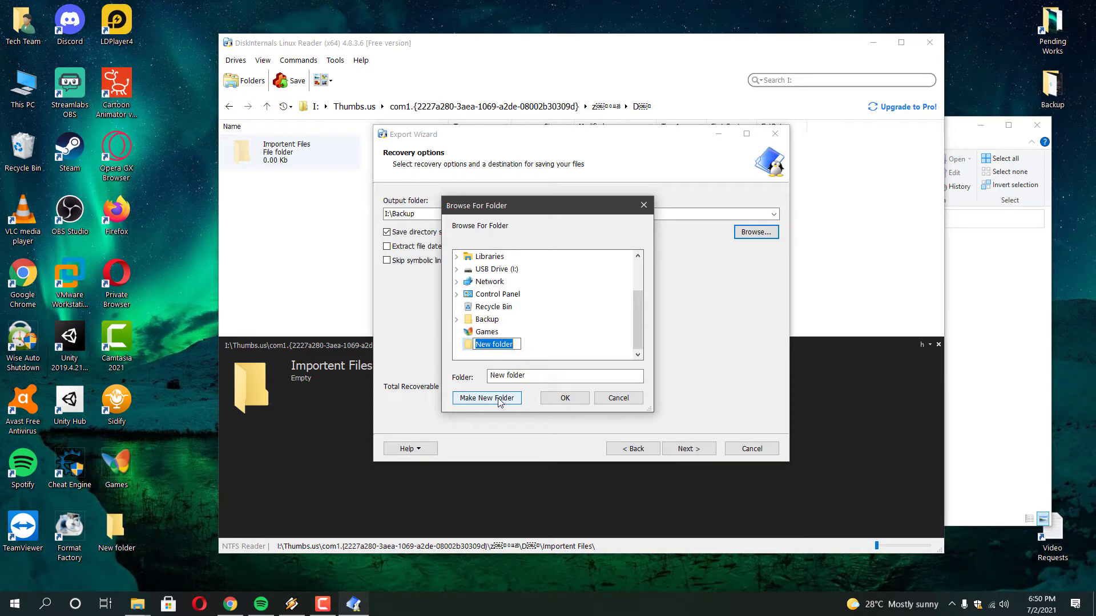
{"action": "type", "text": "Save HEre"}
{"action": "key", "text": "BackSpace"}
{"action": "key", "text": "BackSpace"}
{"action": "key", "text": "BackSpace"}
{"action": "type", "text": "ere"}
{"action": "key", "text": "Return"}
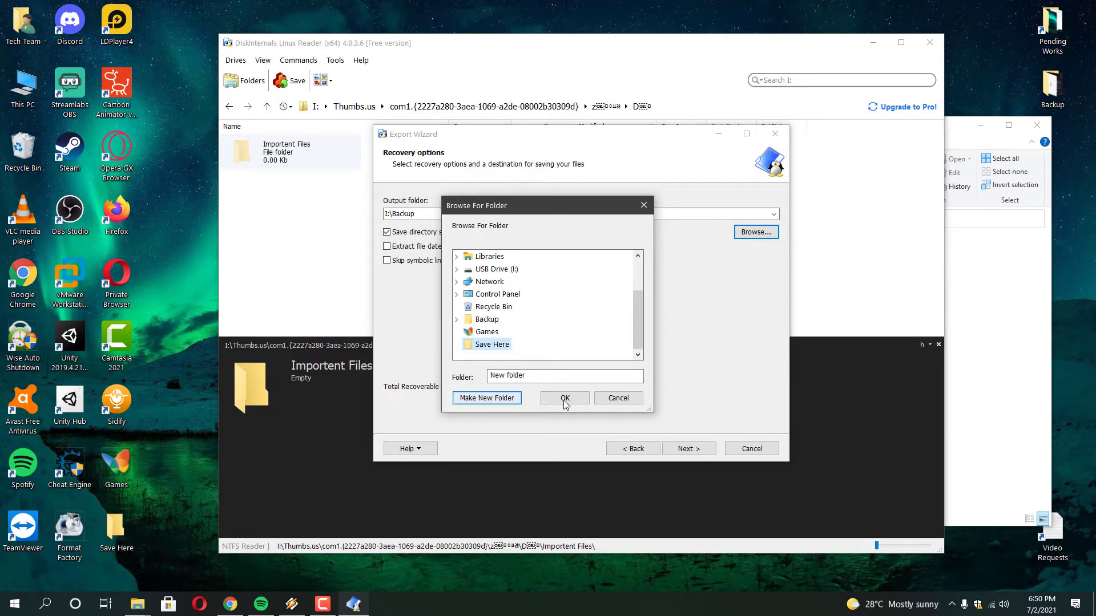
{"action": "left_click", "coordinate": [565, 400]}
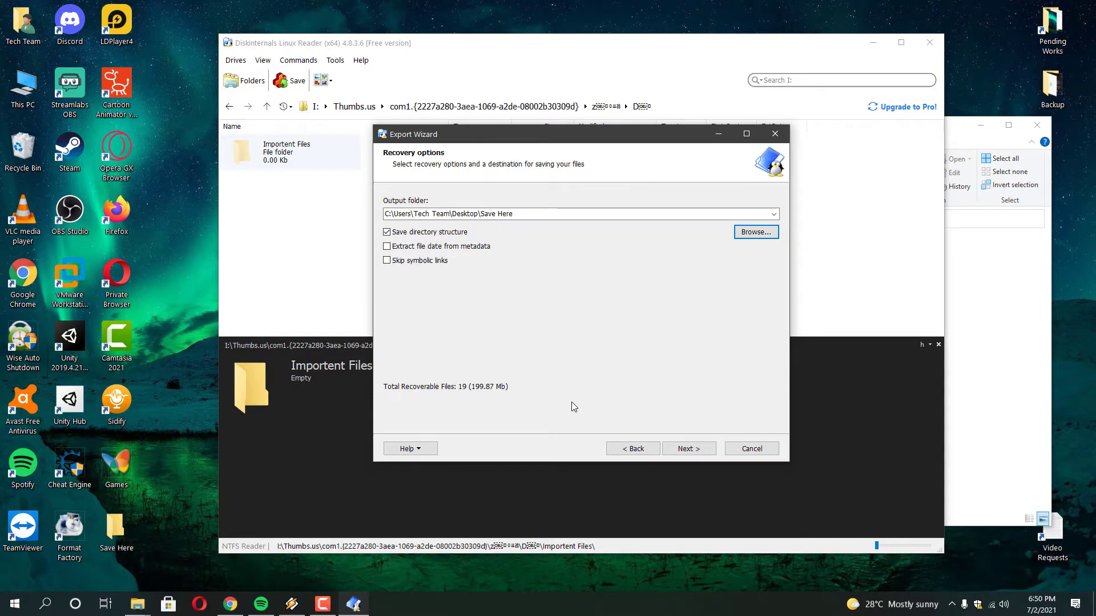
Save the recovered 19 files and 10 folders and finish the Export Wizard
{"action": "left_click", "coordinate": [689, 448]}
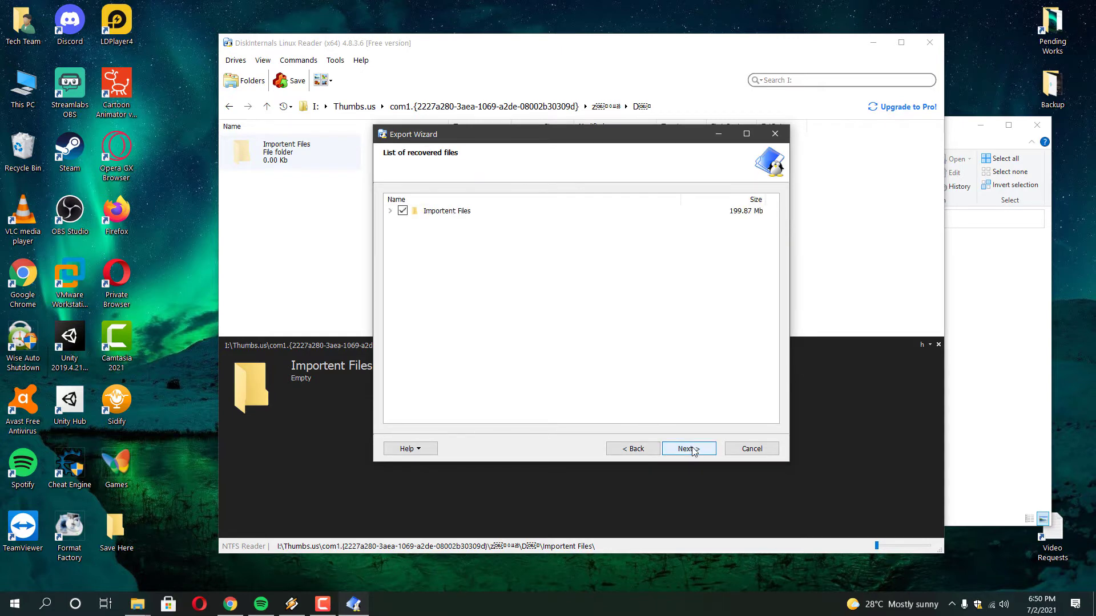
{"action": "left_click", "coordinate": [700, 447]}
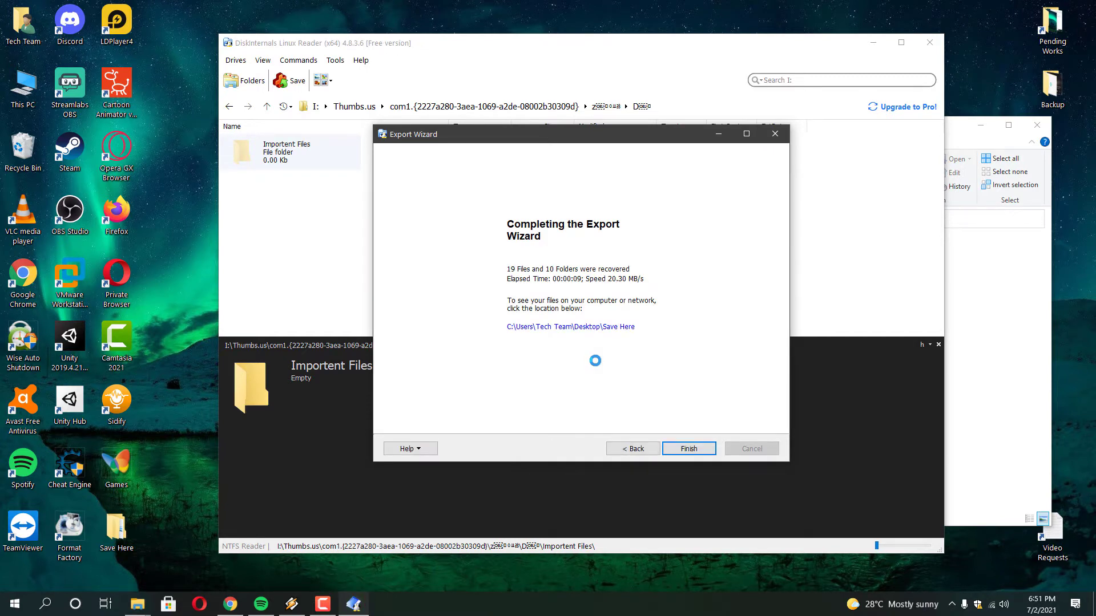
{"action": "left_click", "coordinate": [695, 450]}
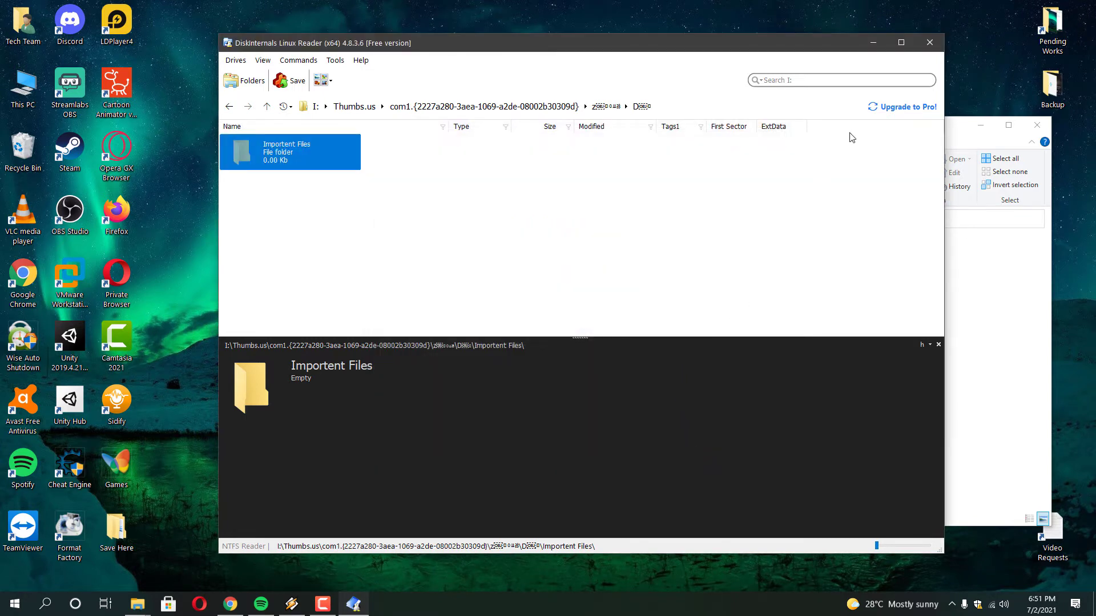
Close Linux Reader and open the Save Here folder on the desktop
{"action": "left_click", "coordinate": [928, 43]}
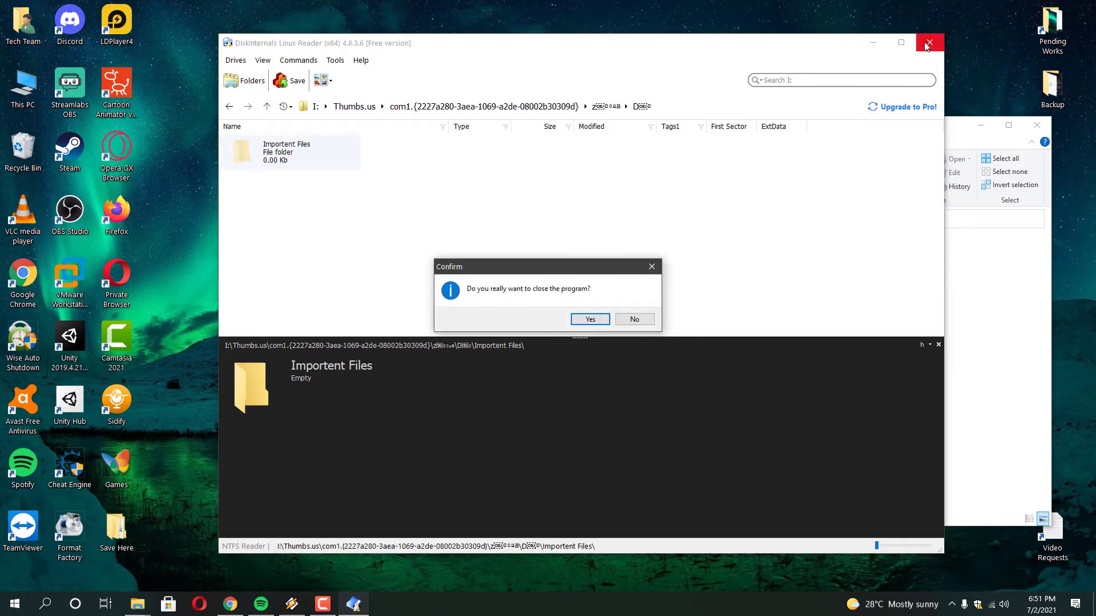
{"action": "left_click", "coordinate": [583, 321]}
{"action": "left_click_drag", "start_coordinate": [137, 515], "coordinate": [348, 435]}
{"action": "right_click", "coordinate": [344, 457]}
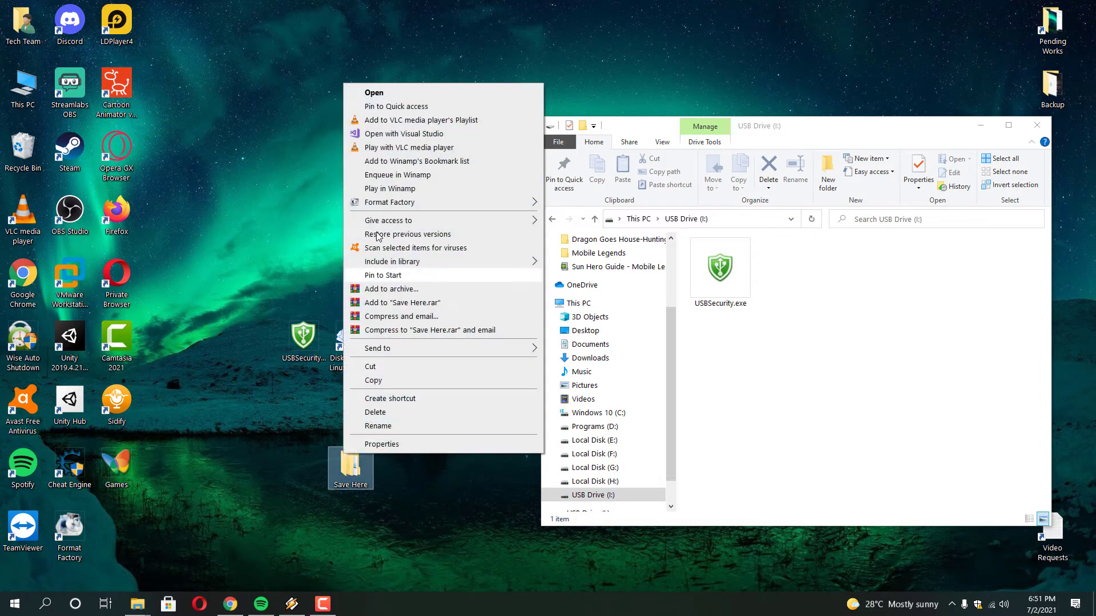
{"action": "left_click", "coordinate": [372, 91]}
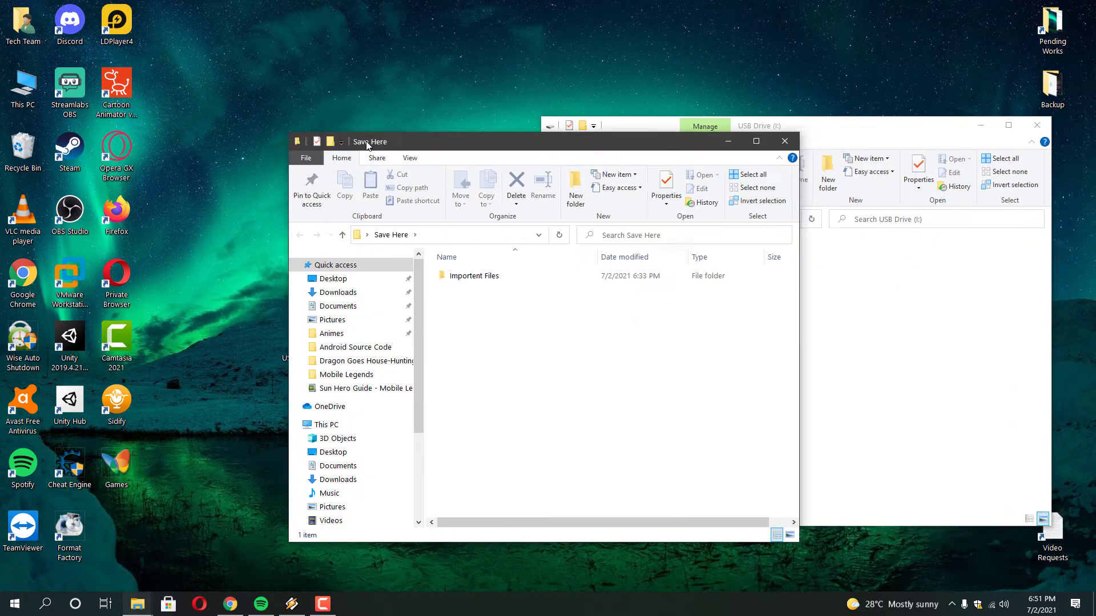
Open the recovered Importent Files folder and select USBSecurity.exe in the USB Drive window
{"action": "left_click_drag", "start_coordinate": [339, 144], "coordinate": [204, 140]}
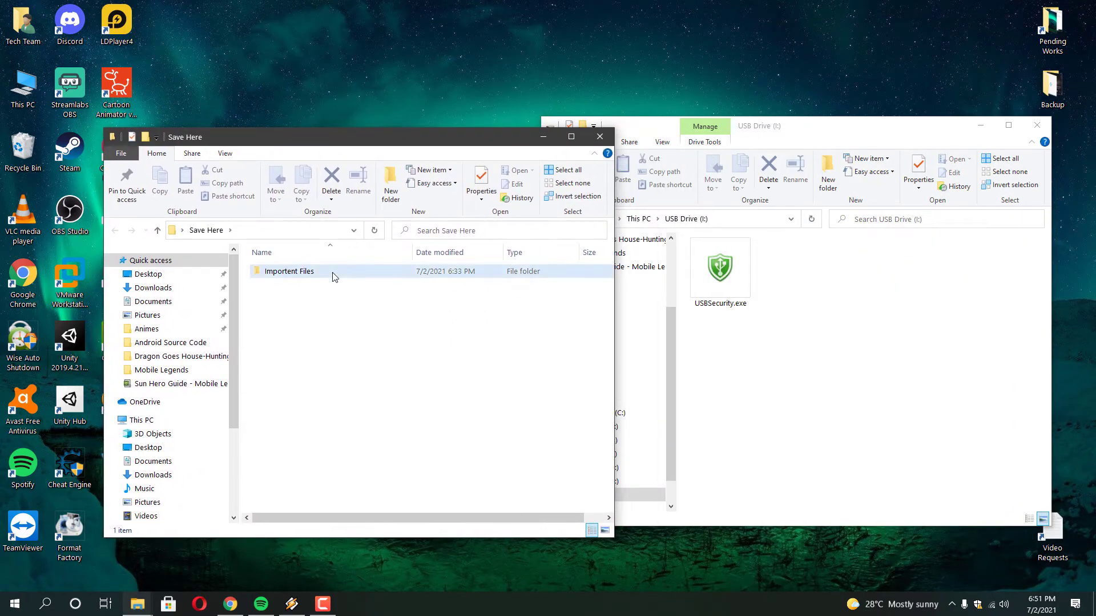
{"action": "double_click", "coordinate": [333, 272]}
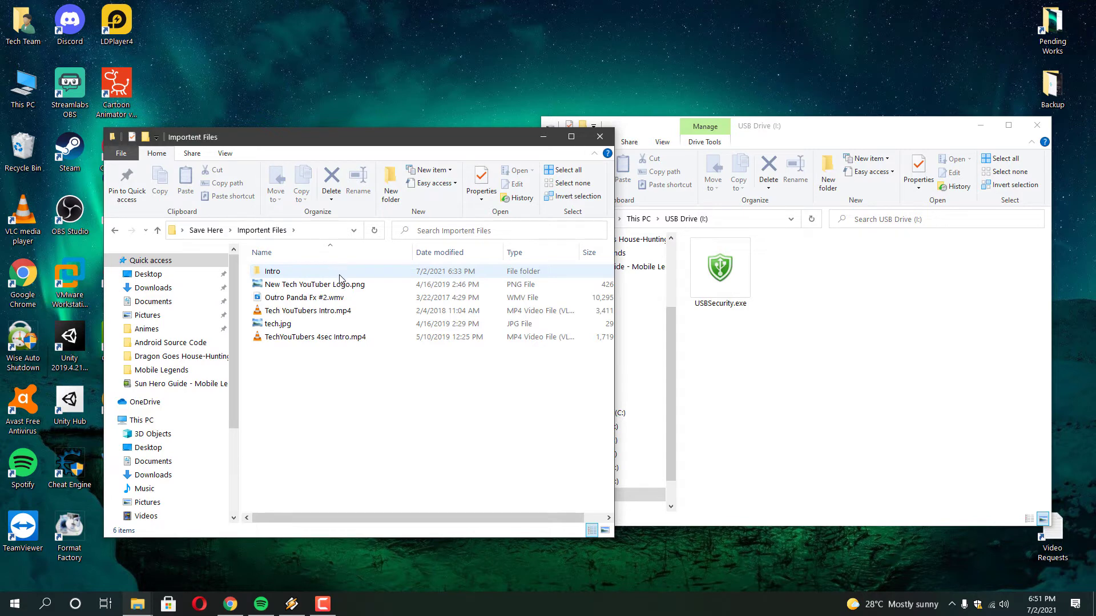
{"action": "left_click", "coordinate": [714, 342]}
{"action": "left_click", "coordinate": [697, 302]}
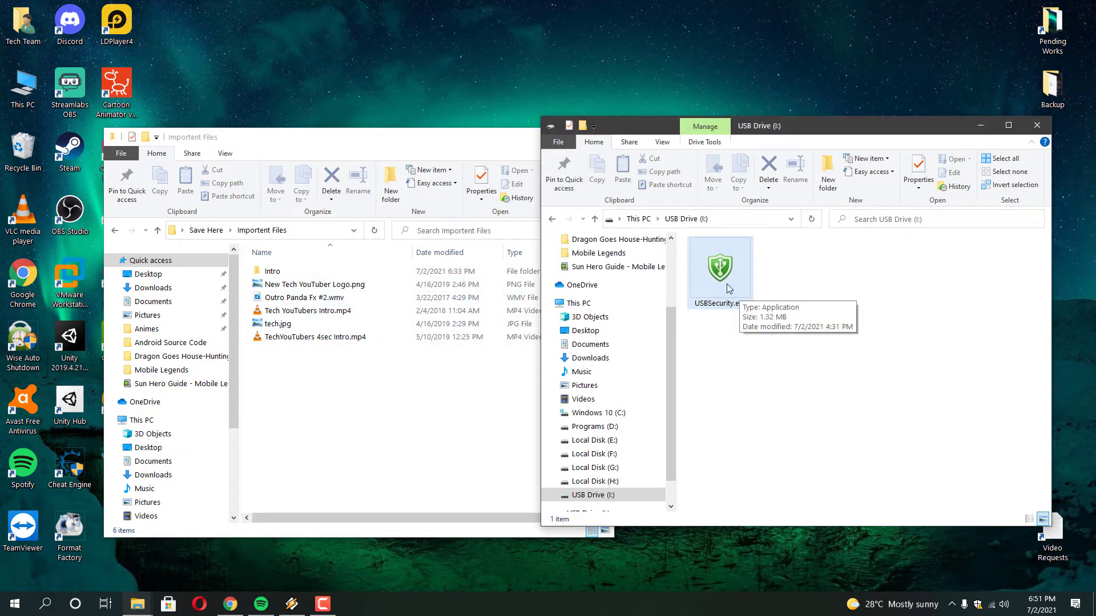
Unprotect the drive with USBSecurity.exe, refresh I:, and open the restored Importent Files folder
{"action": "double_click", "coordinate": [719, 291]}
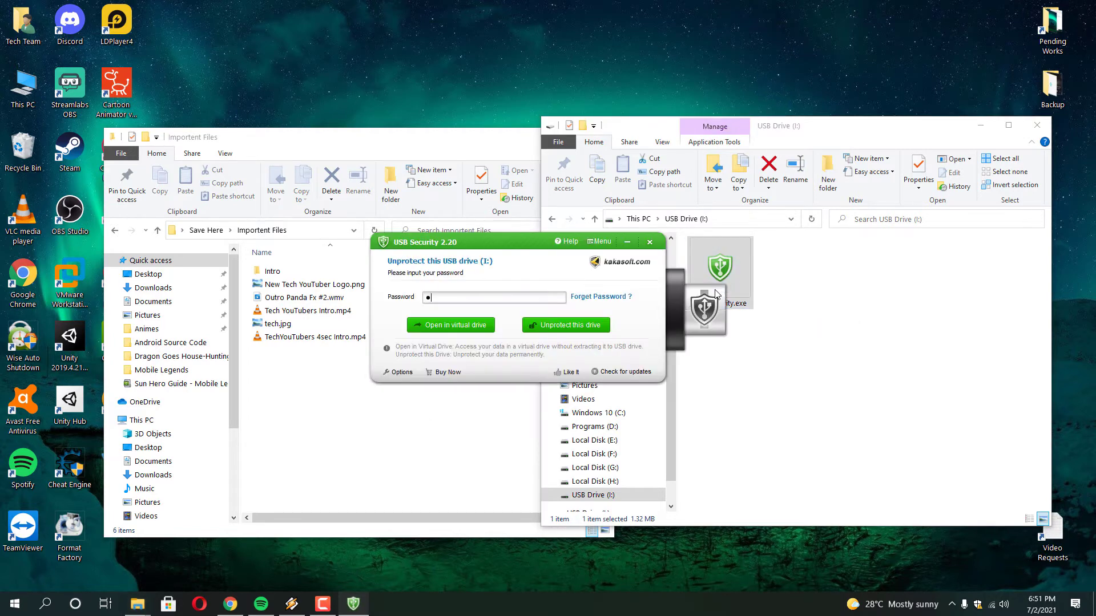
{"action": "left_click", "coordinate": [580, 331]}
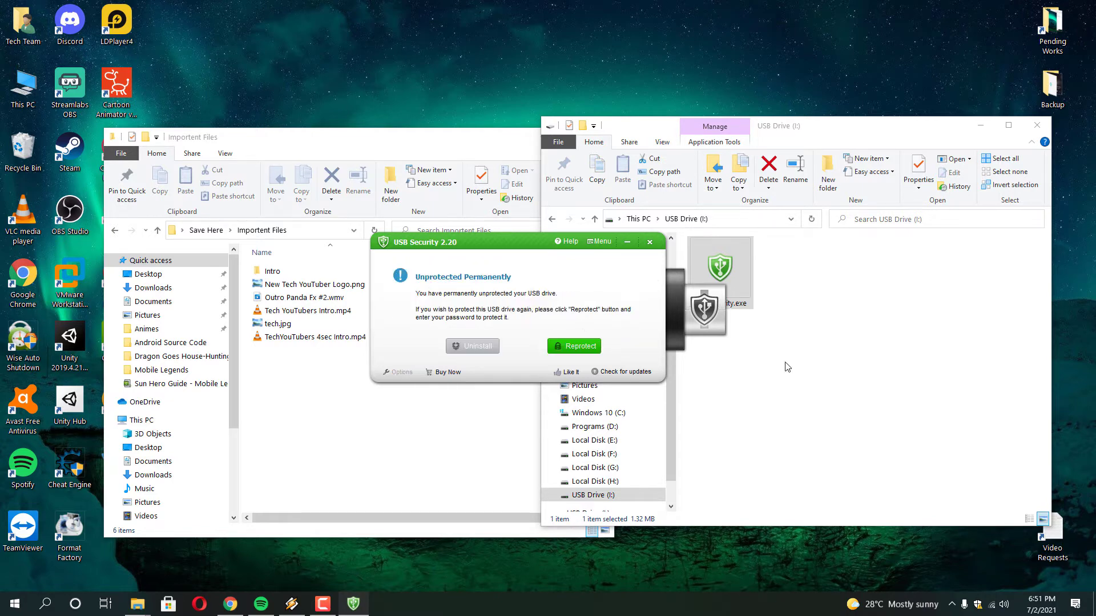
{"action": "right_click", "coordinate": [731, 354]}
{"action": "left_click", "coordinate": [753, 403]}
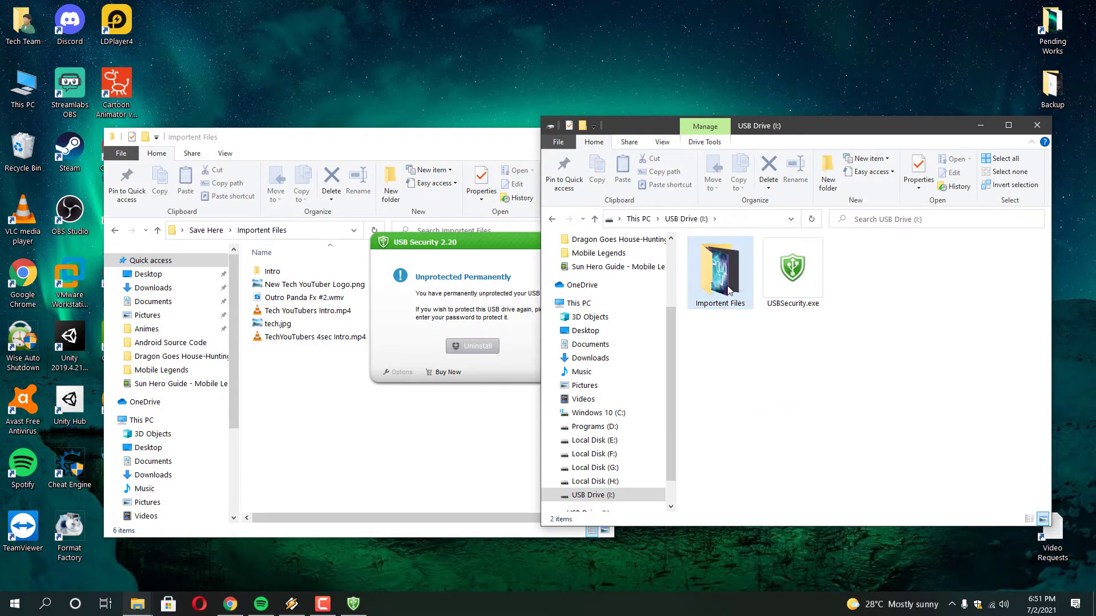
{"action": "double_click", "coordinate": [720, 271]}
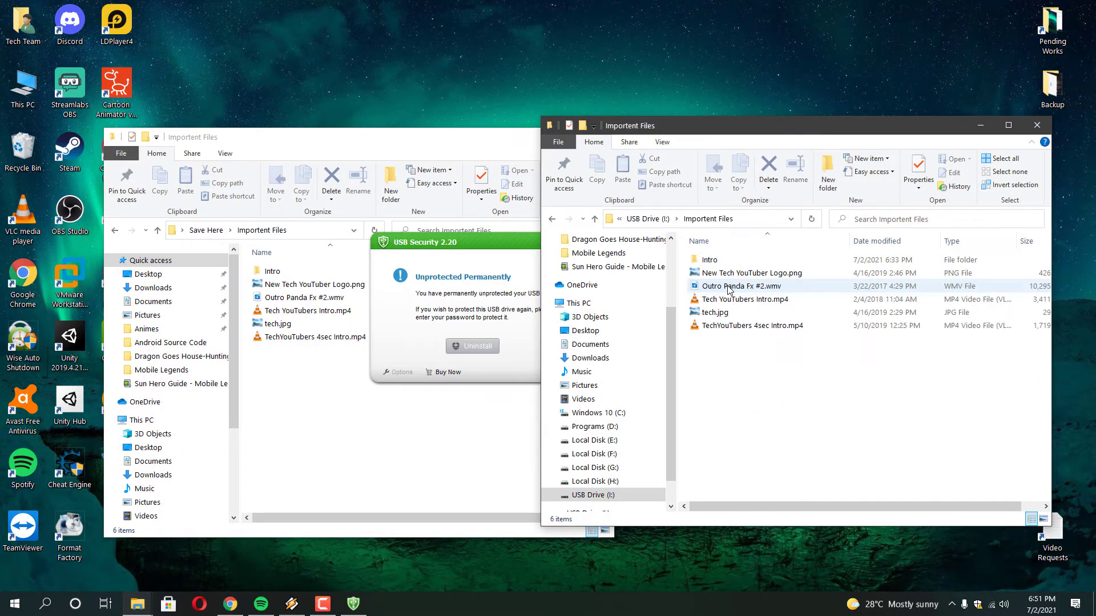
{"action": "left_click", "coordinate": [394, 414]}
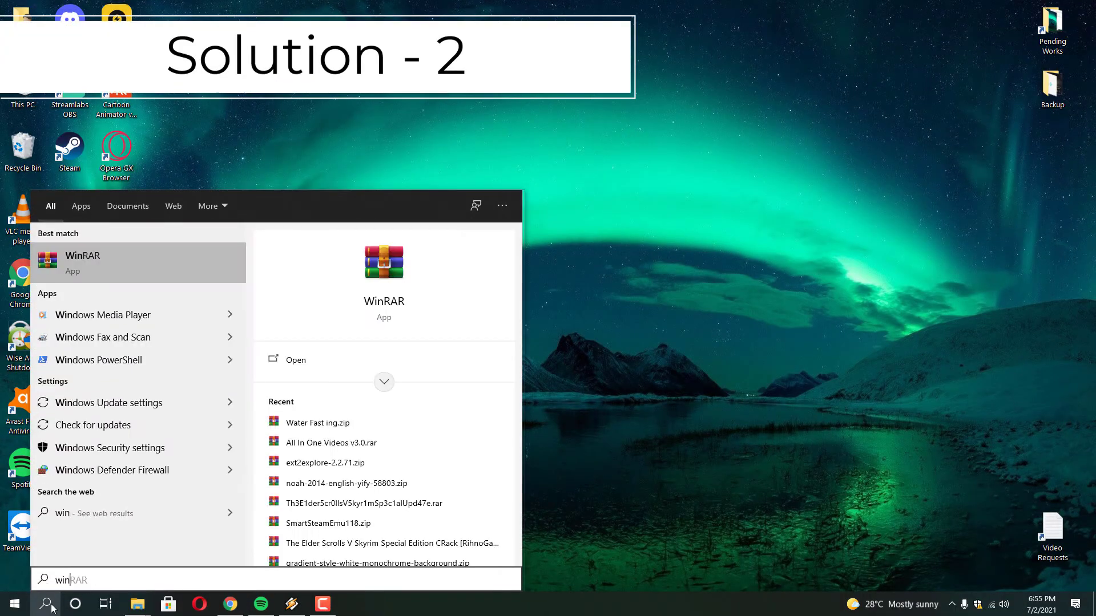
Launch WinRAR, go up two levels to This PC, and reposition and resize its window
{"action": "left_click", "coordinate": [136, 263]}
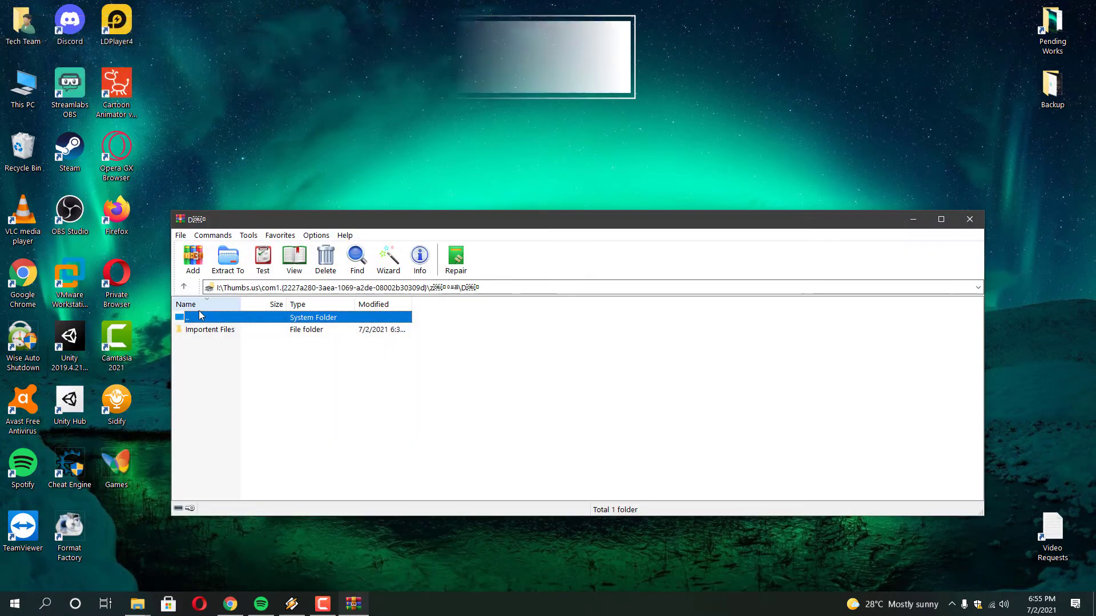
{"action": "left_click", "coordinate": [184, 288]}
{"action": "left_click", "coordinate": [184, 288]}
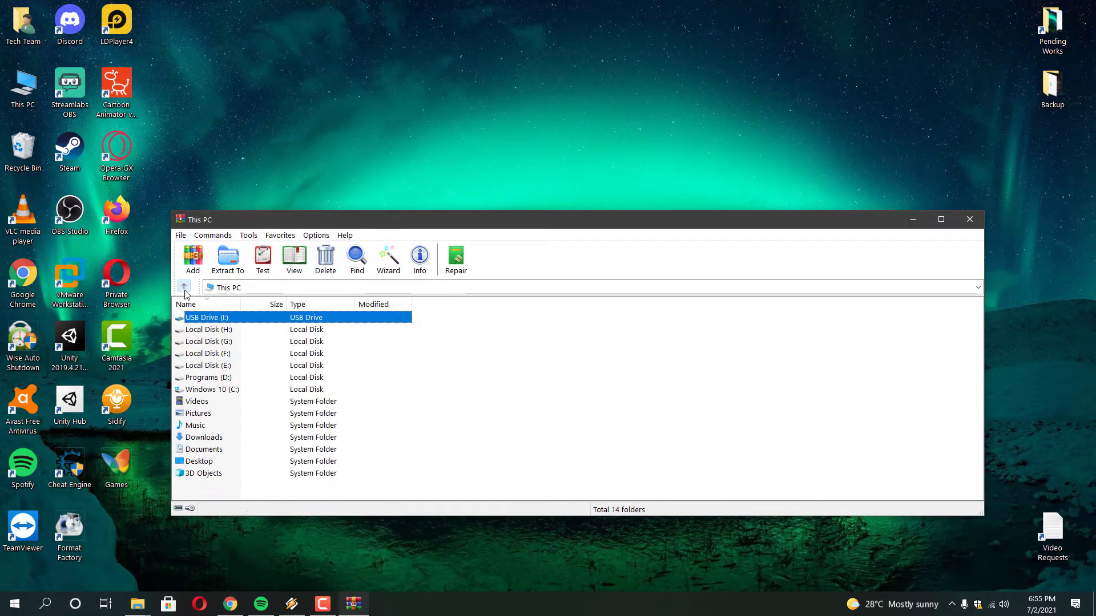
{"action": "left_click", "coordinate": [468, 319]}
{"action": "left_click_drag", "start_coordinate": [502, 218], "coordinate": [546, 194]}
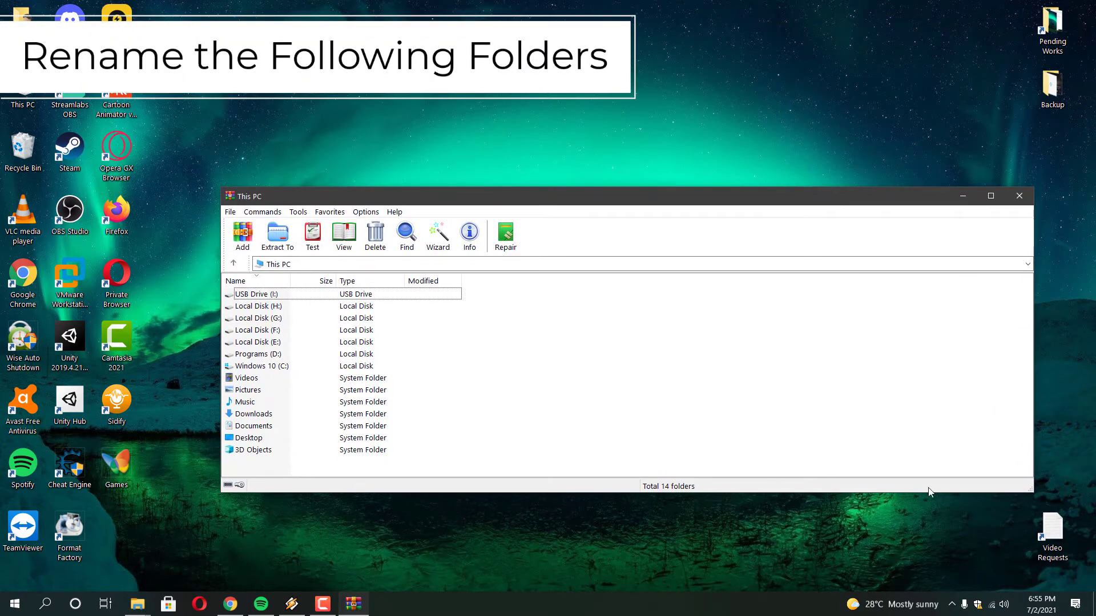
{"action": "left_click_drag", "start_coordinate": [1033, 492], "coordinate": [933, 542]}
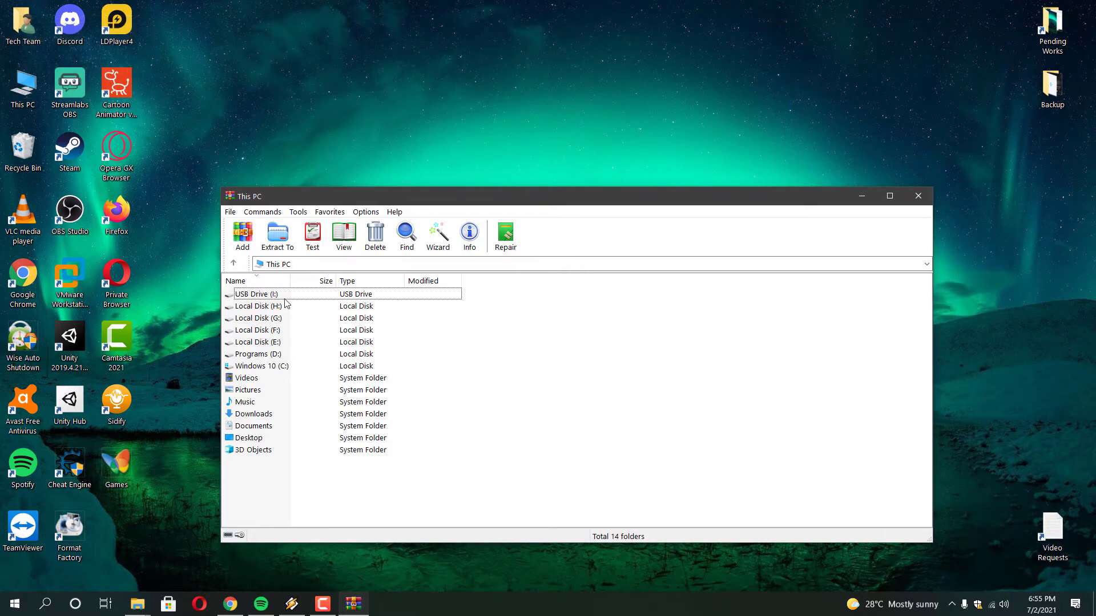
Browse I:\Thumbs.us\com1 down to Importent Files in WinRAR, then return to the drive's top level
{"action": "double_click", "coordinate": [267, 295]}
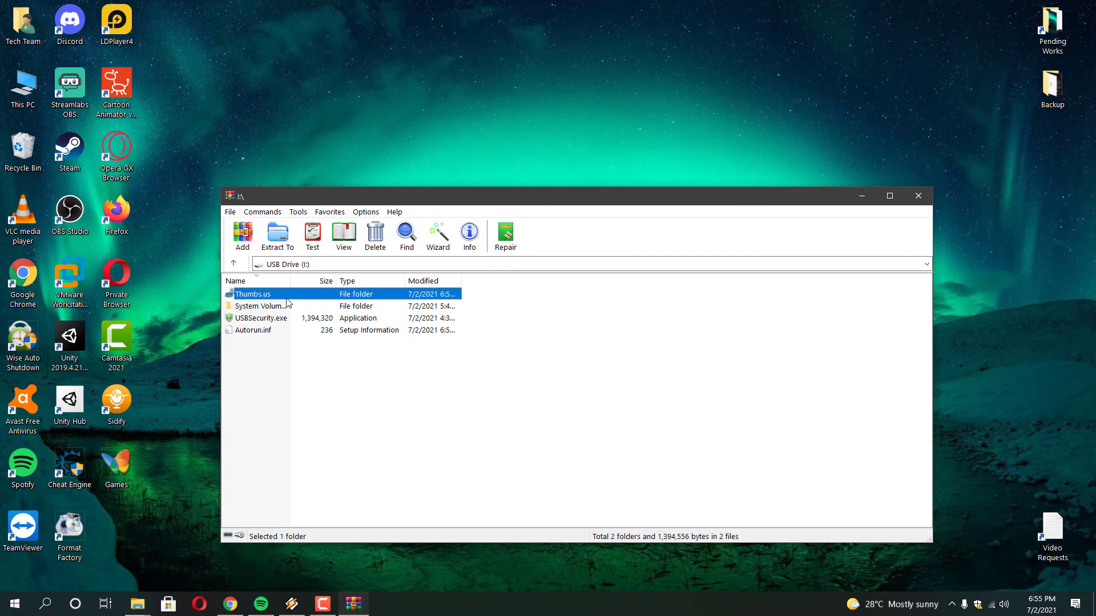
{"action": "double_click", "coordinate": [278, 295]}
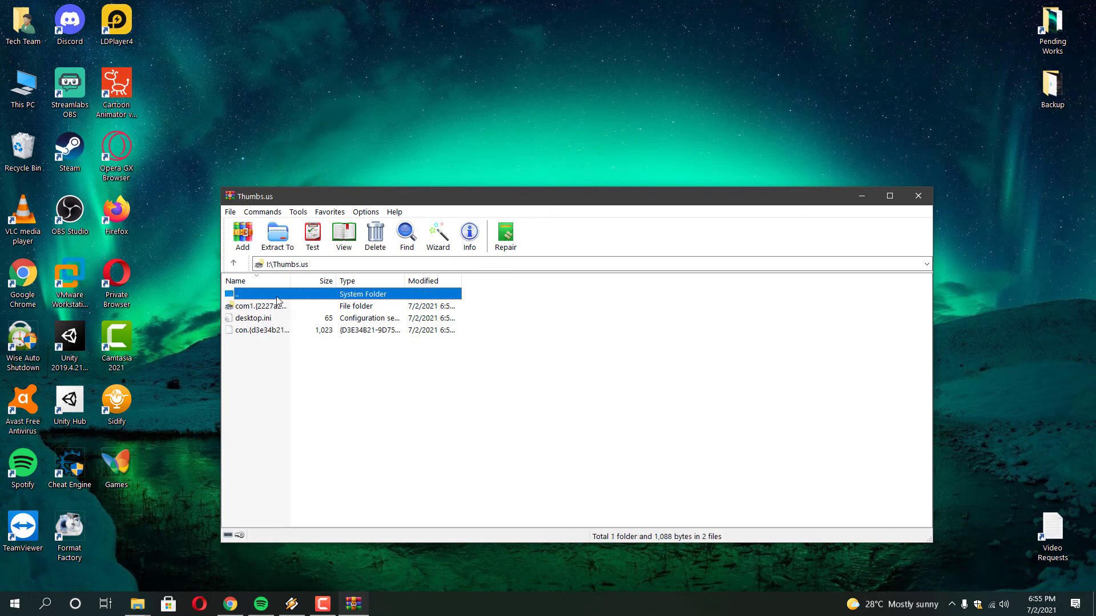
{"action": "double_click", "coordinate": [277, 305]}
{"action": "double_click", "coordinate": [278, 306]}
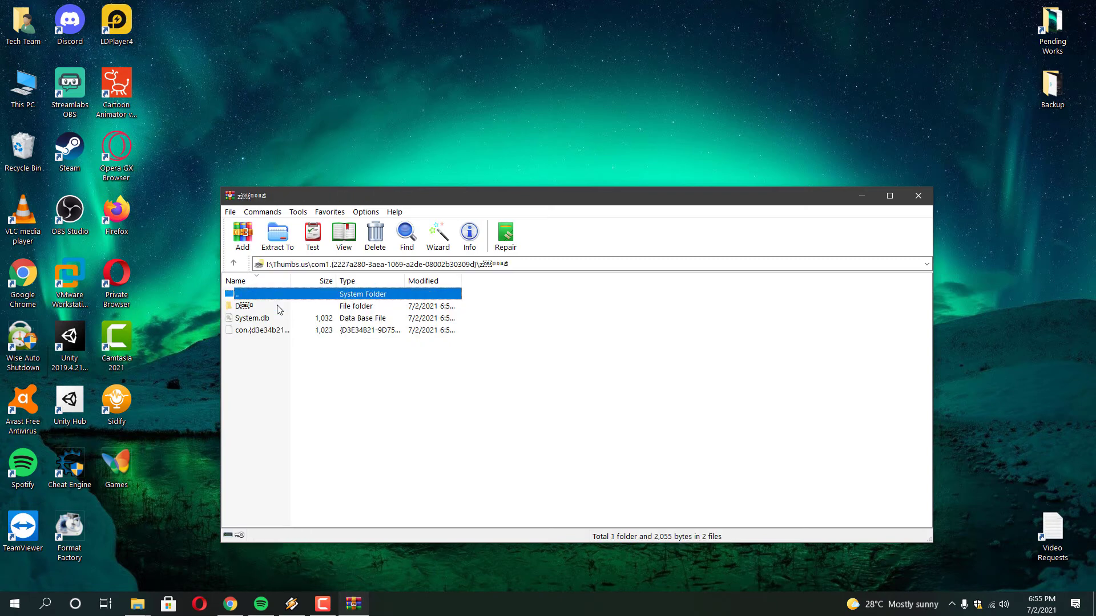
{"action": "left_click", "coordinate": [279, 309]}
{"action": "double_click", "coordinate": [279, 309]}
{"action": "left_click", "coordinate": [287, 310]}
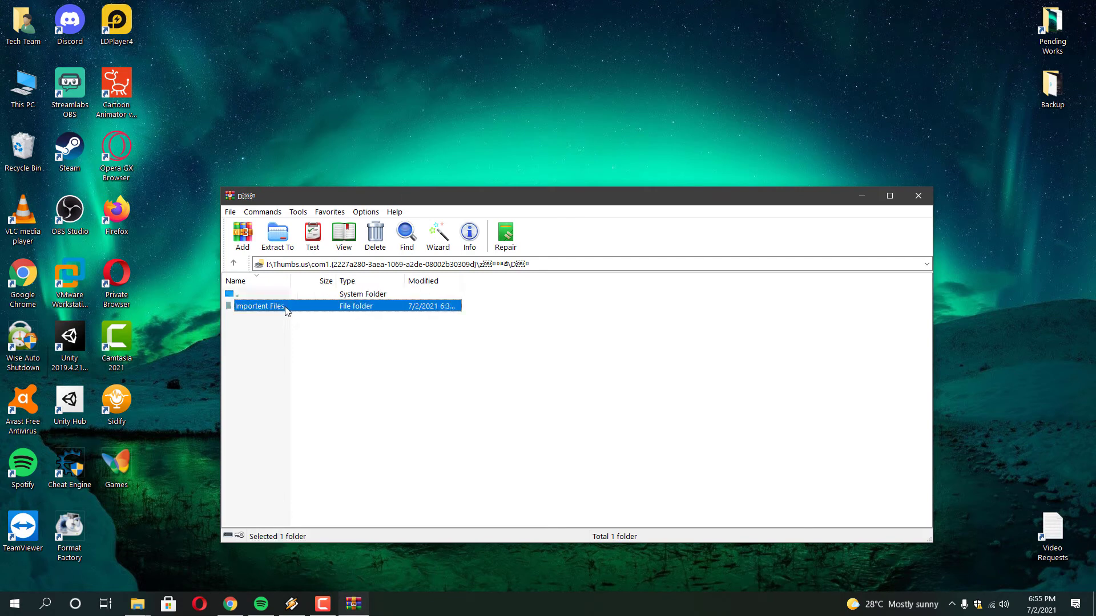
{"action": "double_click", "coordinate": [257, 294]}
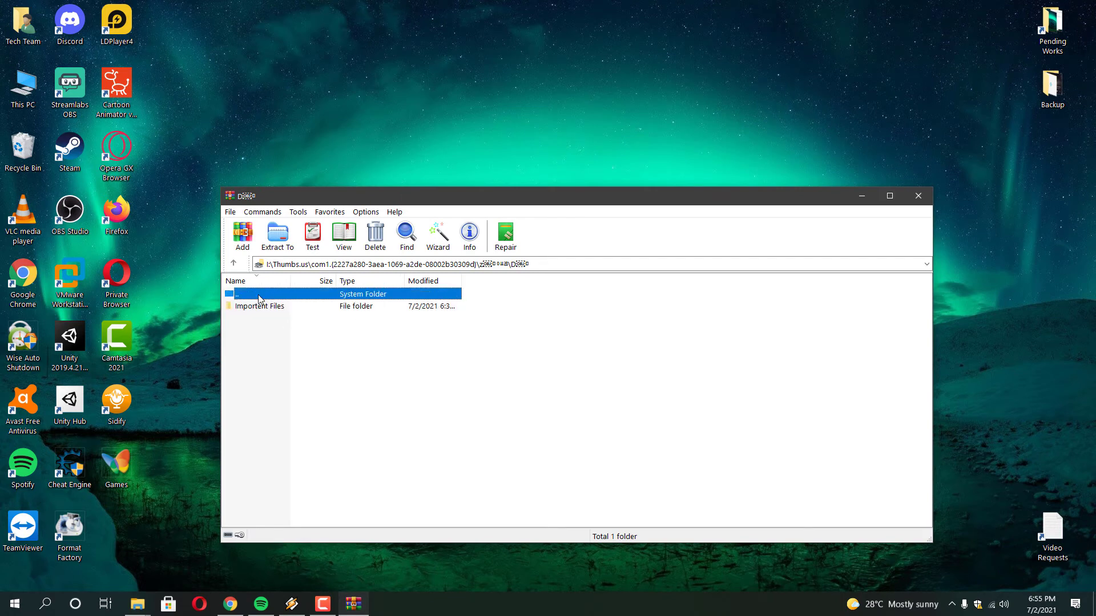
{"action": "double_click", "coordinate": [258, 295]}
{"action": "double_click", "coordinate": [258, 294]}
{"action": "double_click", "coordinate": [258, 295]}
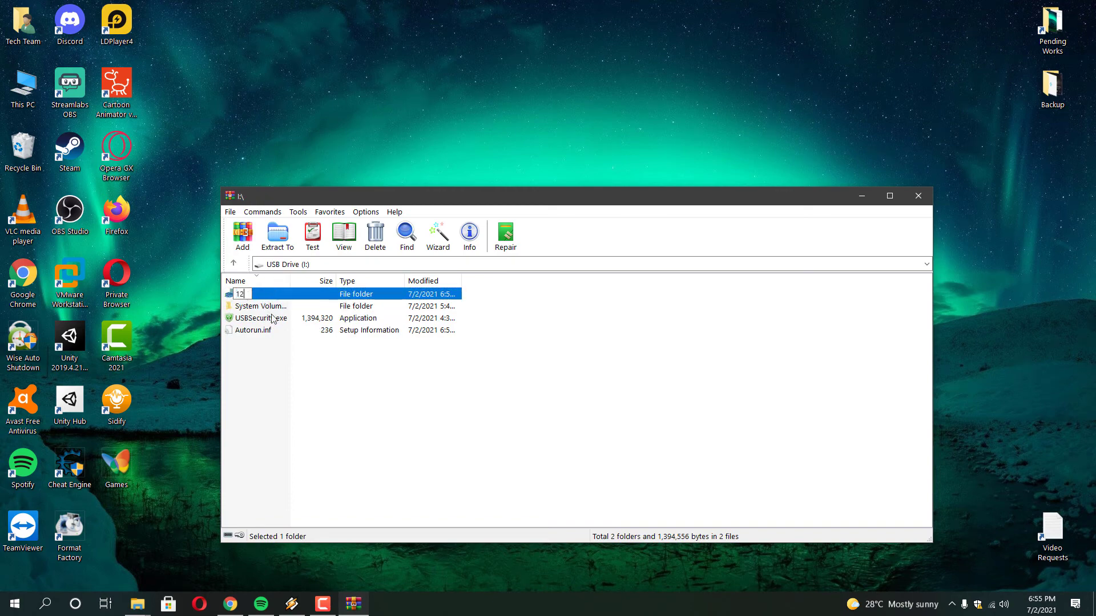
Rename Thumbs.us to 12 and com1 to 44, then navigate into I:\12\44\64\9
{"action": "key", "text": "Return"}
{"action": "double_click", "coordinate": [272, 306]}
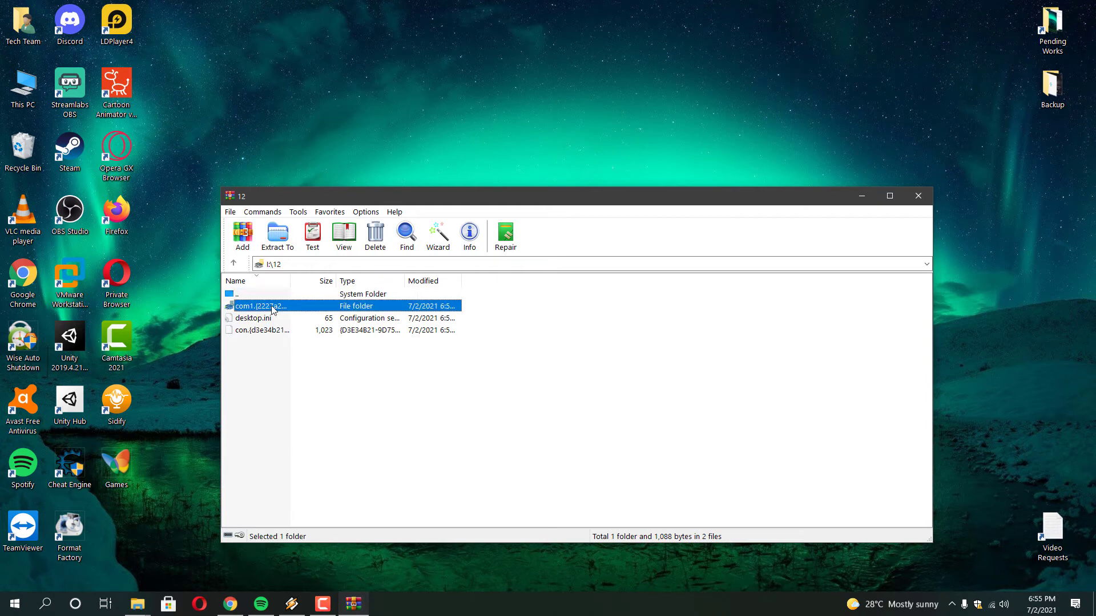
{"action": "key", "text": "F2"}
{"action": "type", "text": "44"}
{"action": "key", "text": "Return"}
{"action": "double_click", "coordinate": [265, 312]}
{"action": "left_click", "coordinate": [262, 308]}
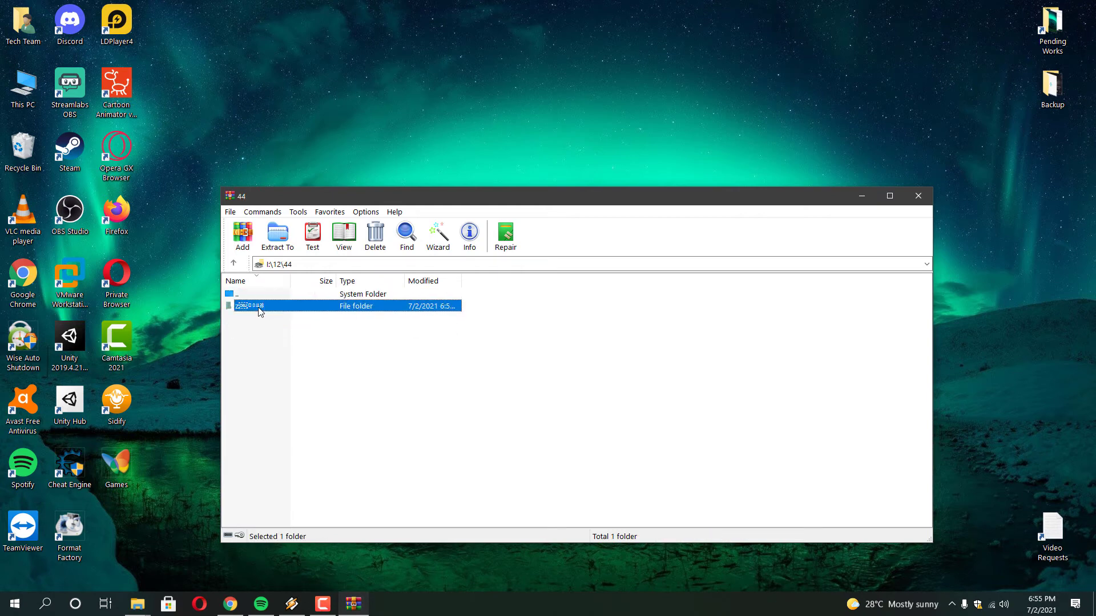
{"action": "double_click", "coordinate": [261, 308]}
{"action": "left_click", "coordinate": [271, 308]}
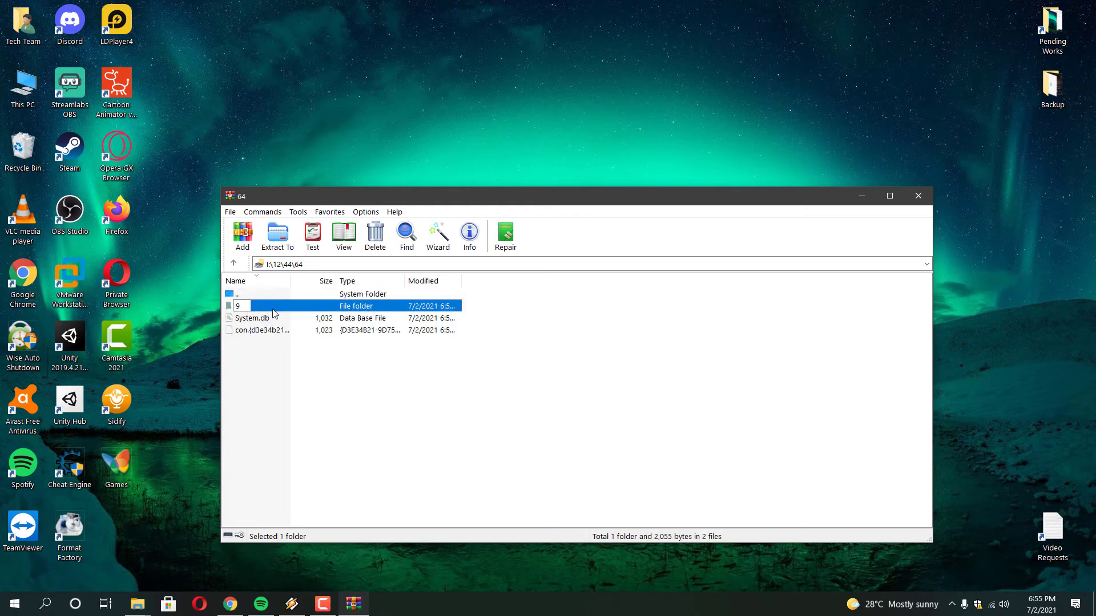
{"action": "double_click", "coordinate": [249, 308]}
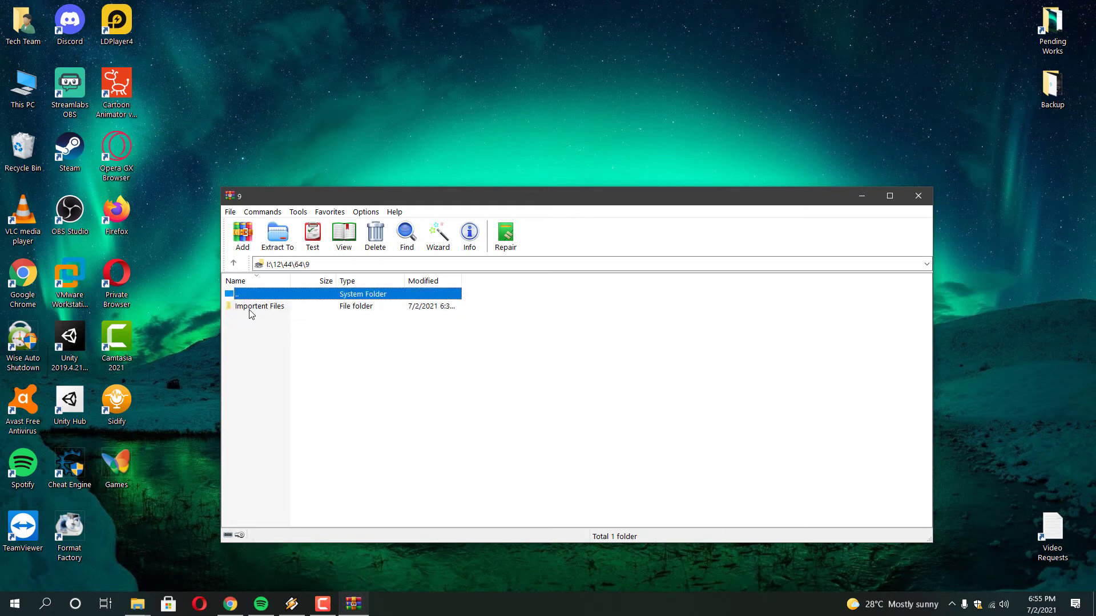
Drag the Importent Files folder out of WinRAR onto the desktop
{"action": "left_click", "coordinate": [265, 307]}
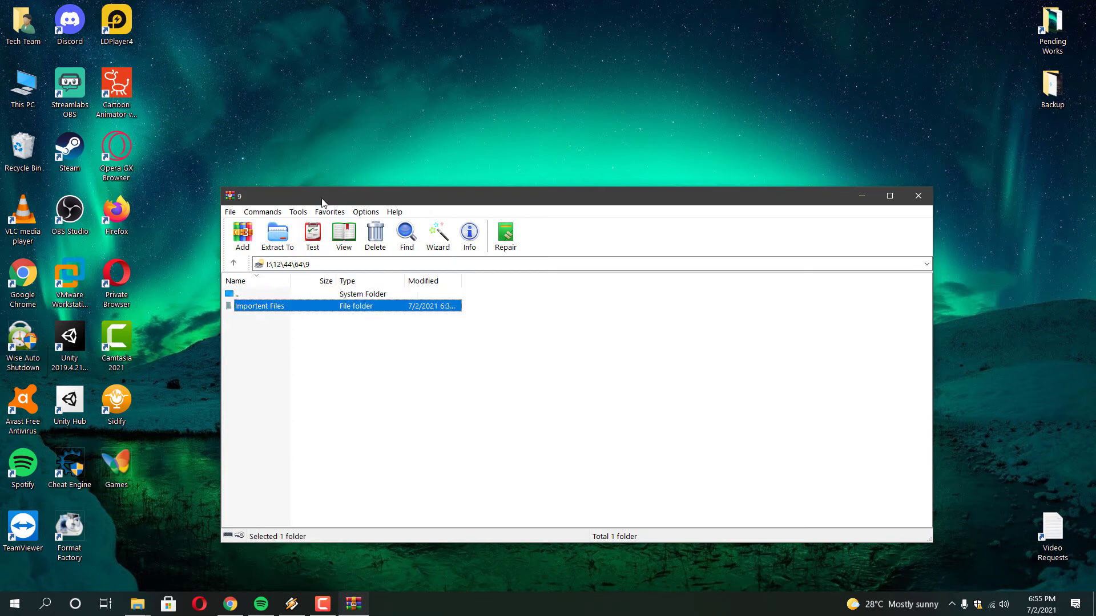
{"action": "left_click_drag", "start_coordinate": [322, 203], "coordinate": [443, 179]}
{"action": "left_click_drag", "start_coordinate": [313, 282], "coordinate": [201, 287]}
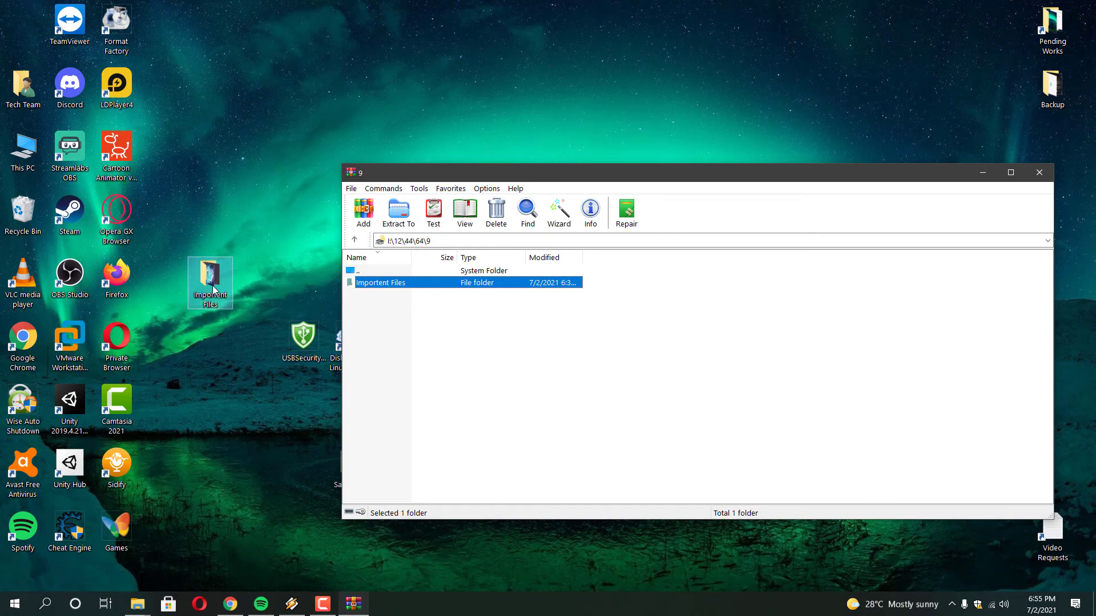
Open the desktop copy of Importent Files, showing Intro and five media files
{"action": "right_click", "coordinate": [213, 290]}
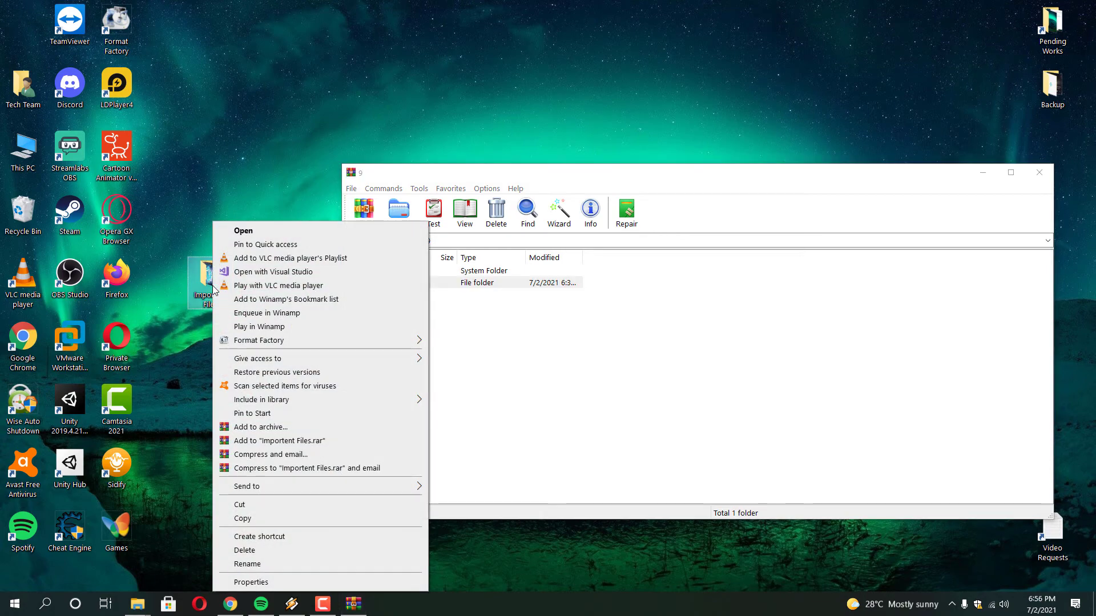
{"action": "left_click", "coordinate": [240, 233]}
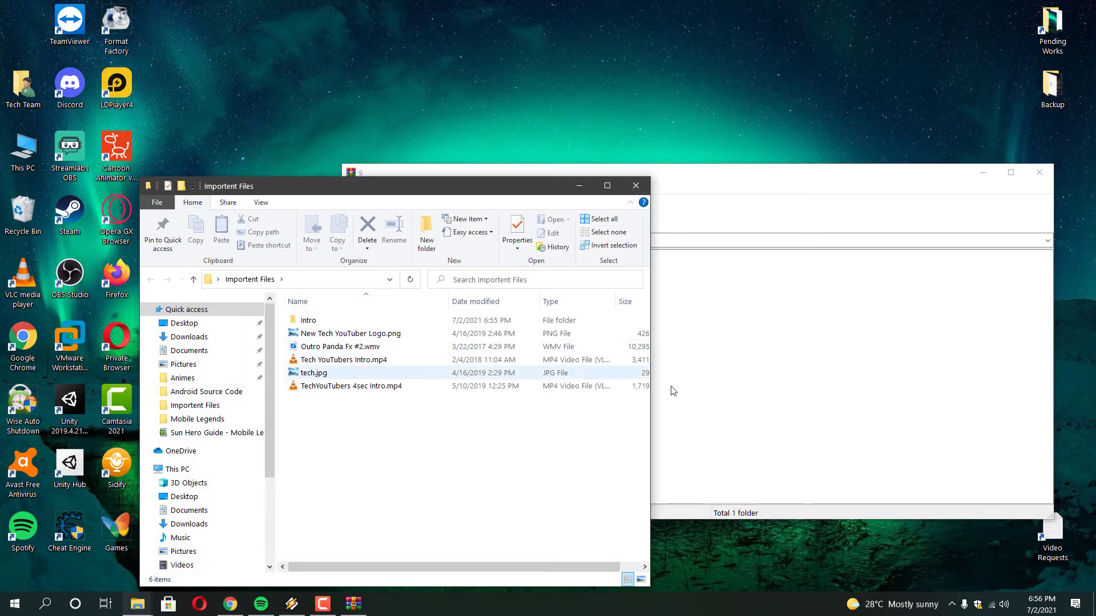
{"action": "left_click", "coordinate": [735, 396]}
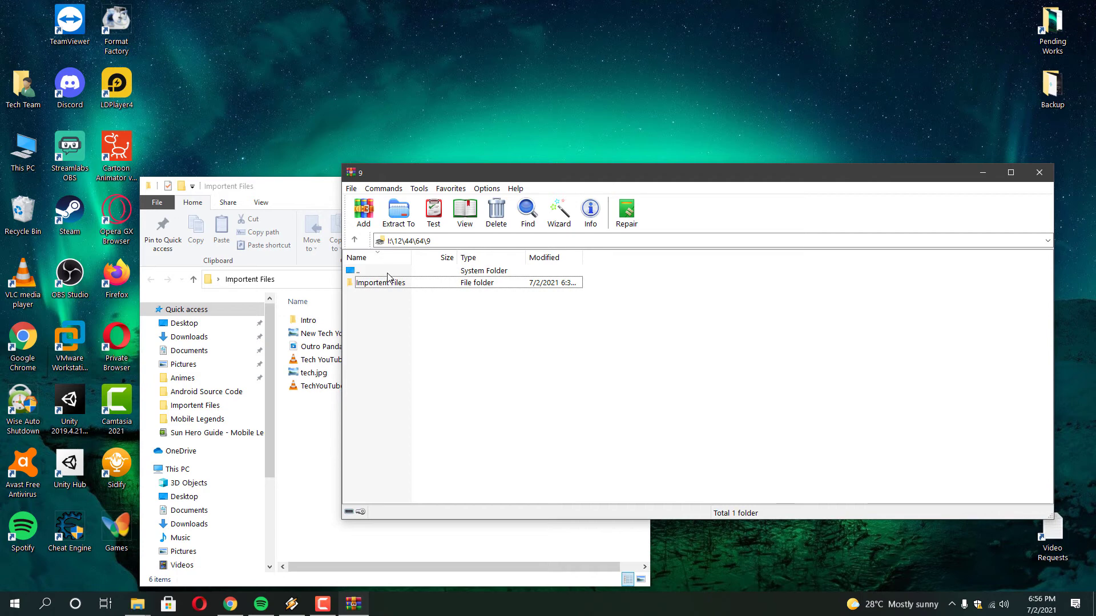
Open the Importent Files folder and confirm the recovered tech.jpg image displays correctly
{"action": "double_click", "coordinate": [417, 285]}
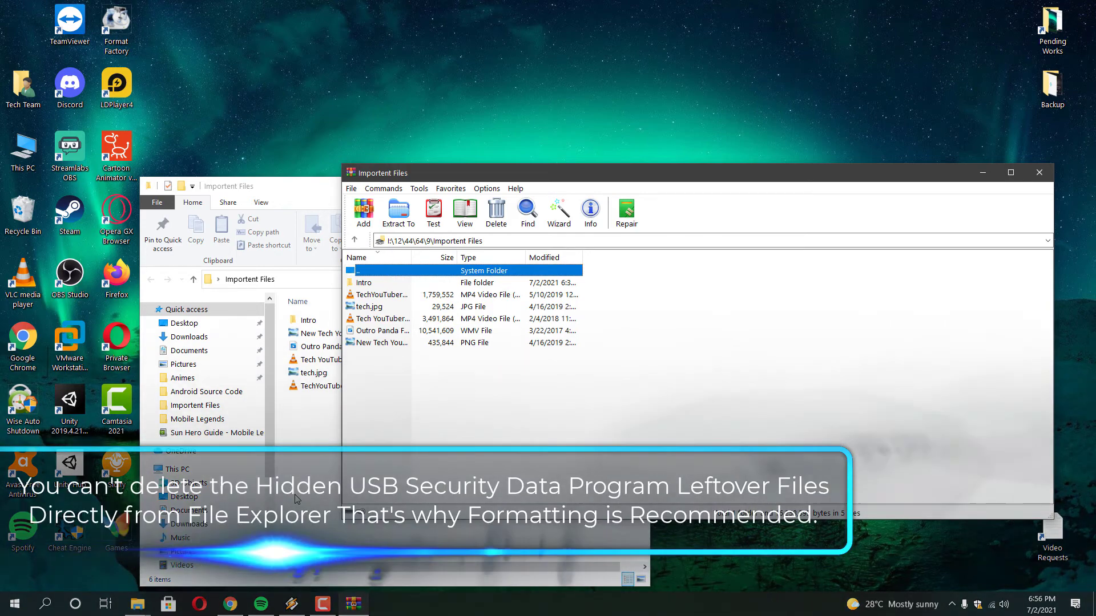
{"action": "key", "text": "alt+Tab"}
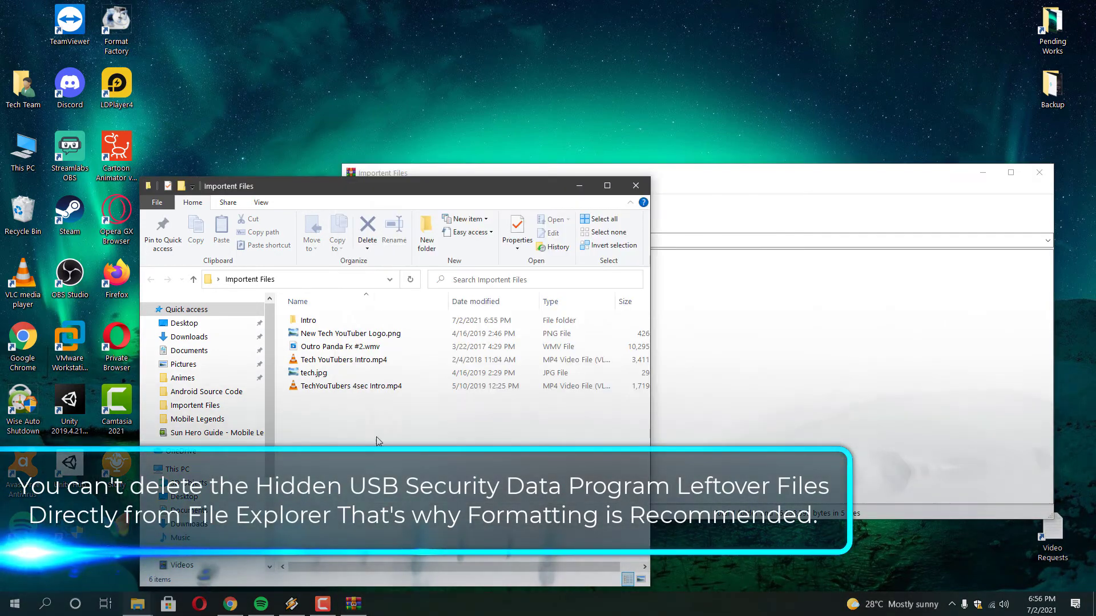
{"action": "left_click", "coordinate": [378, 374]}
{"action": "double_click", "coordinate": [378, 374]}
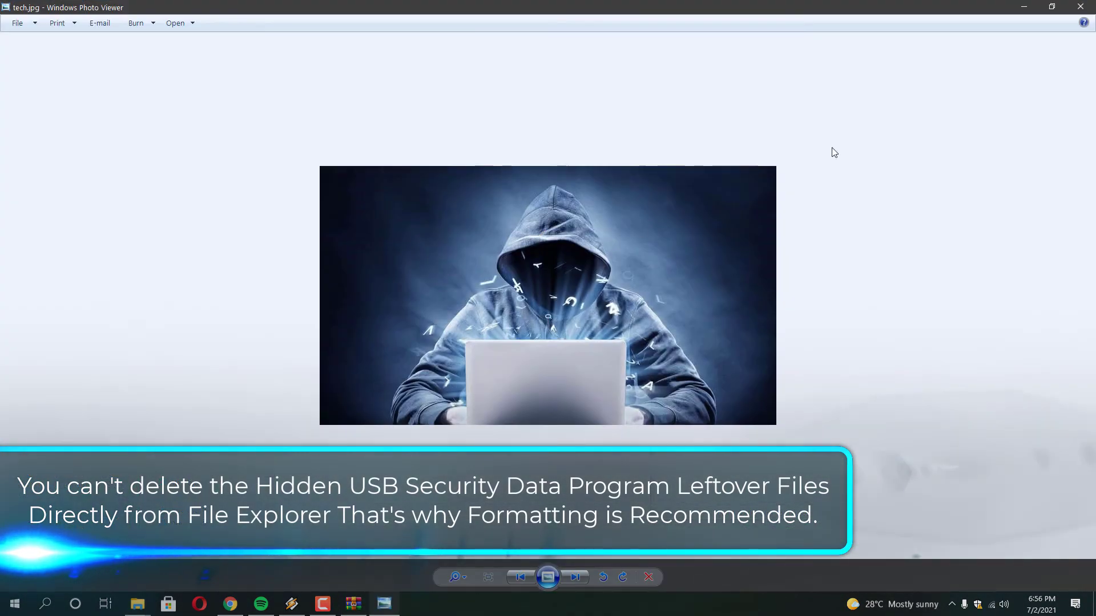
{"action": "left_click", "coordinate": [1074, 13]}
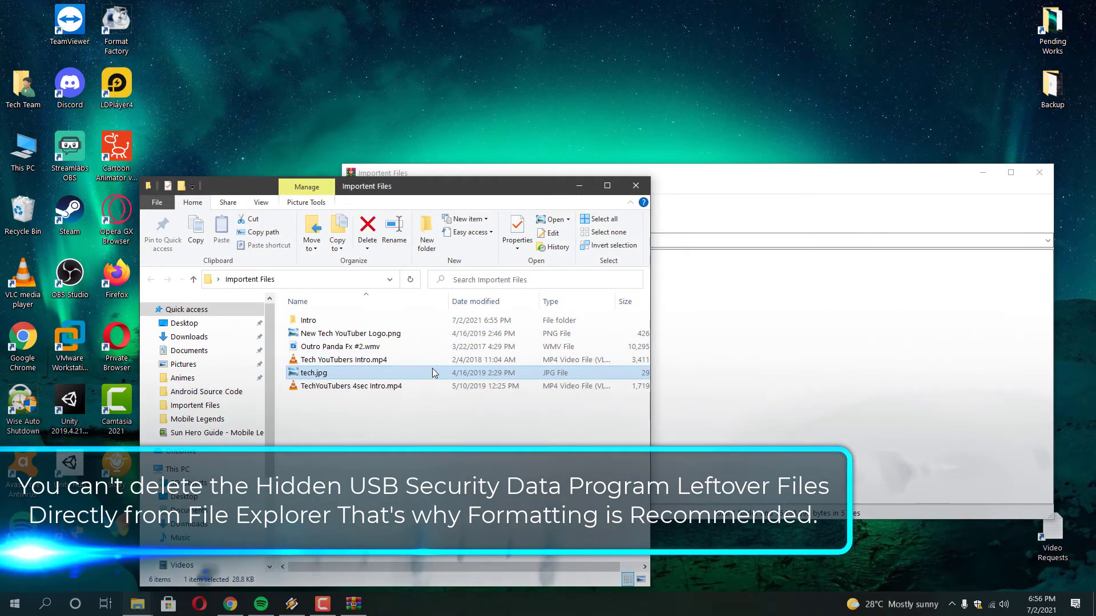
Play the TechYouTubers 4sec Intro.mp4 video to check it, then minimize the folder window
{"action": "left_click", "coordinate": [360, 388]}
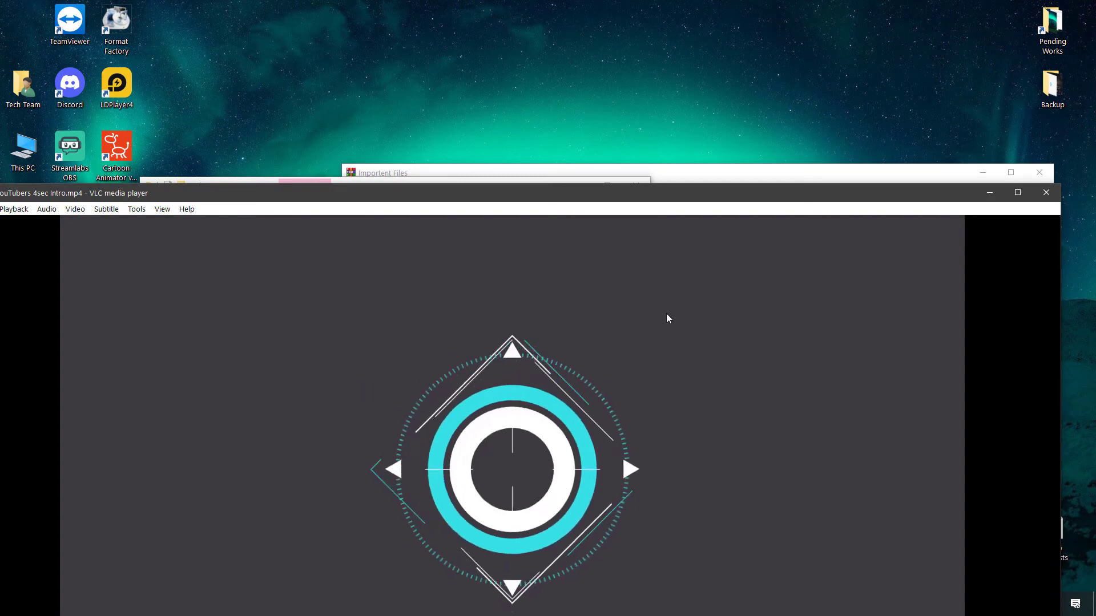
{"action": "left_click_drag", "start_coordinate": [519, 197], "coordinate": [565, 131]}
{"action": "left_click", "coordinate": [1087, 128]}
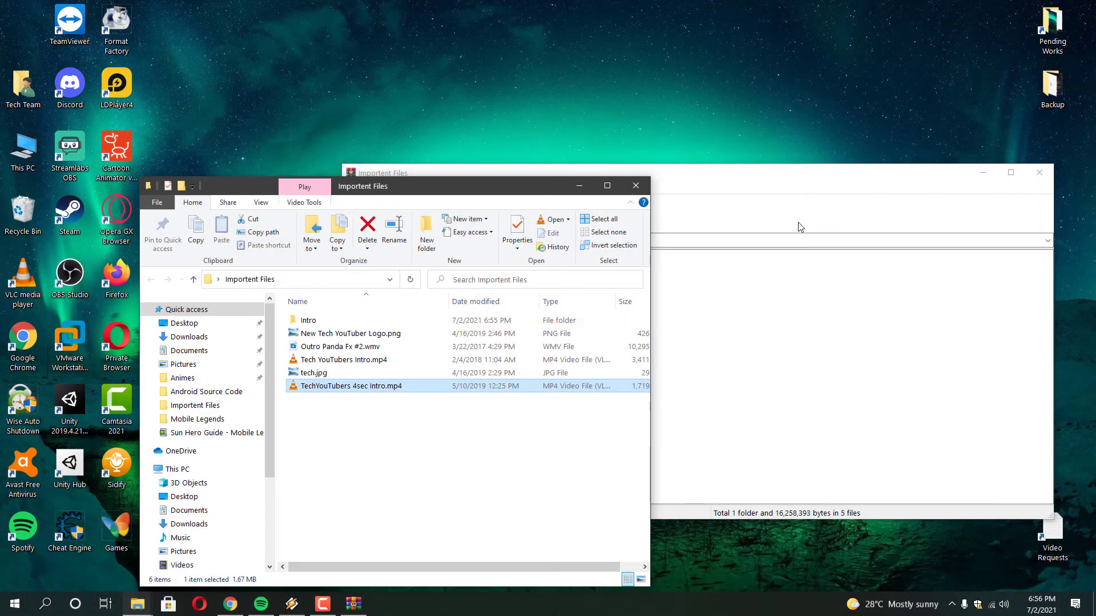
{"action": "left_click_drag", "start_coordinate": [432, 186], "coordinate": [833, 176]}
{"action": "left_click", "coordinate": [956, 177]}
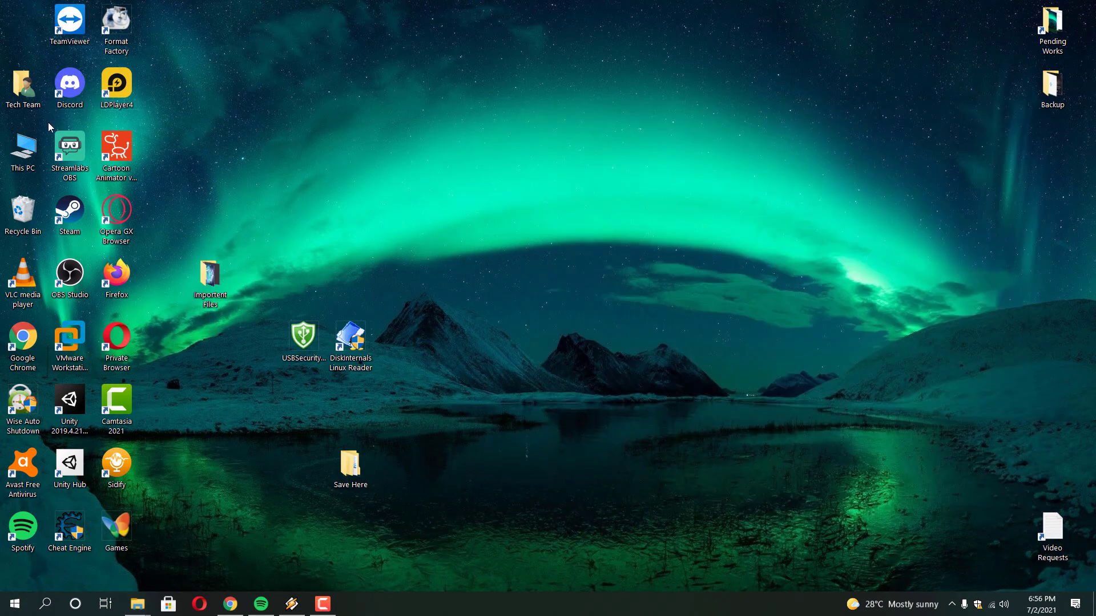
Open This PC and look inside USB Drive (I:) before formatting it
{"action": "right_click", "coordinate": [29, 154]}
{"action": "left_click", "coordinate": [57, 163]}
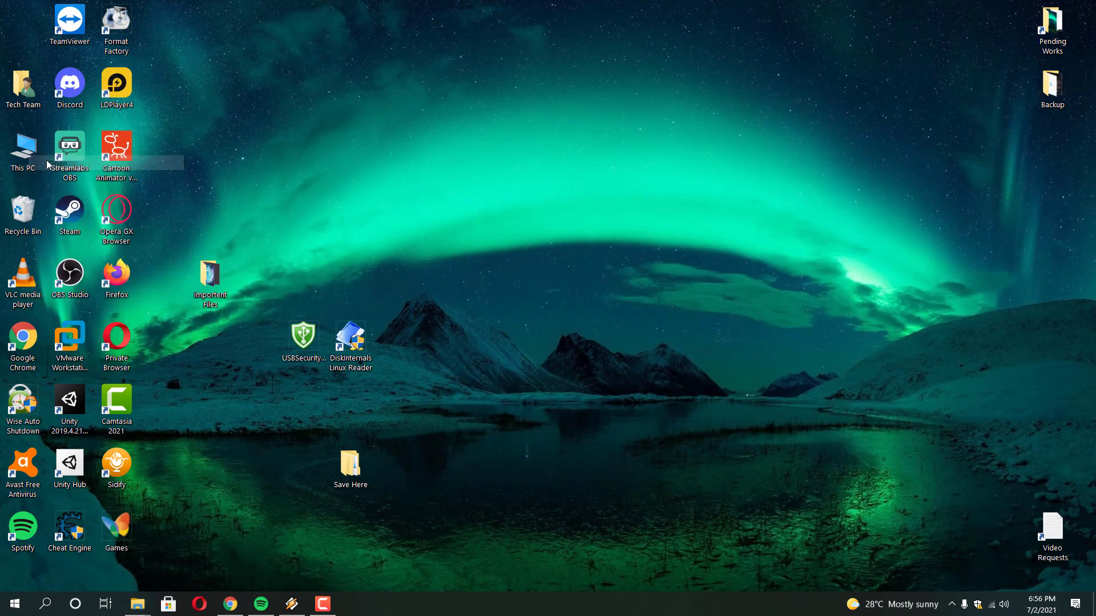
{"action": "scroll", "coordinate": [428, 285], "scroll_direction": "down", "scroll_amount": 1}
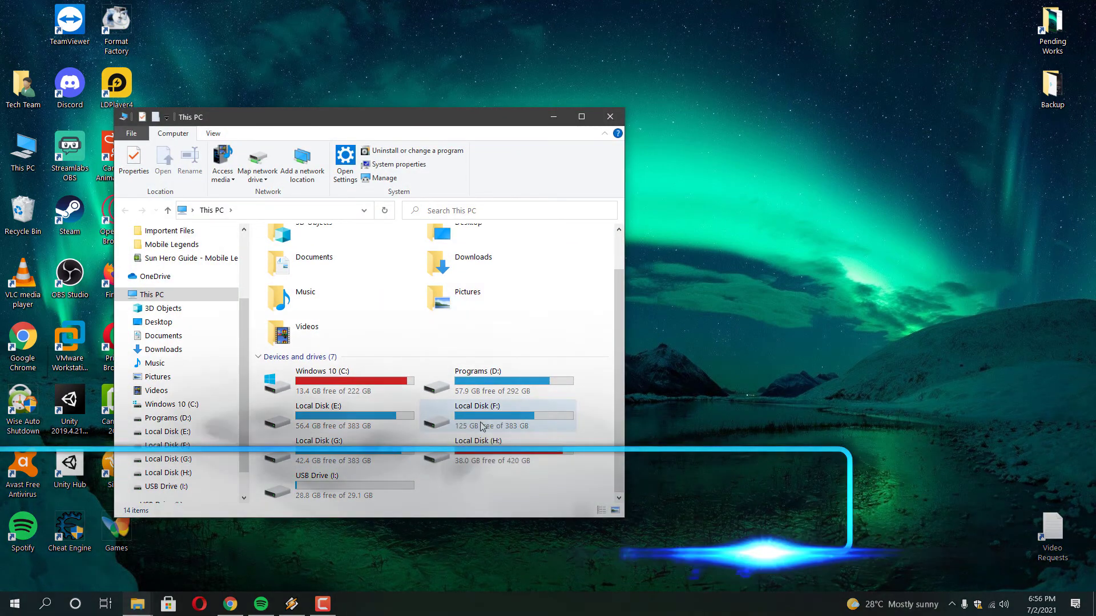
{"action": "double_click", "coordinate": [366, 477]}
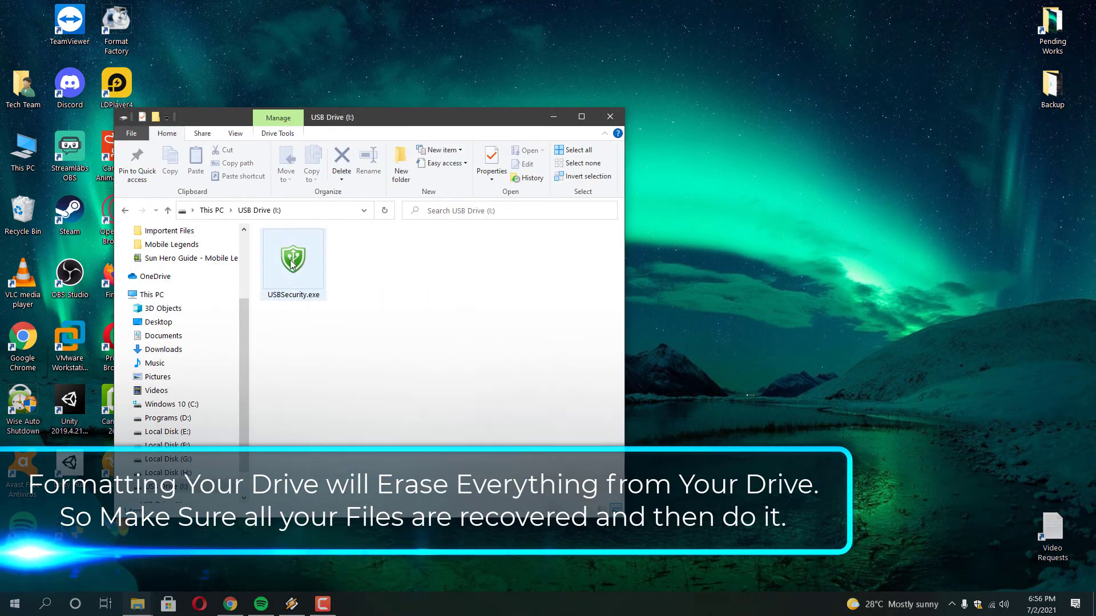
{"action": "left_click", "coordinate": [211, 210]}
Quick-format USB Drive (I:) as NTFS, then open the now-empty drive
{"action": "right_click", "coordinate": [378, 482]}
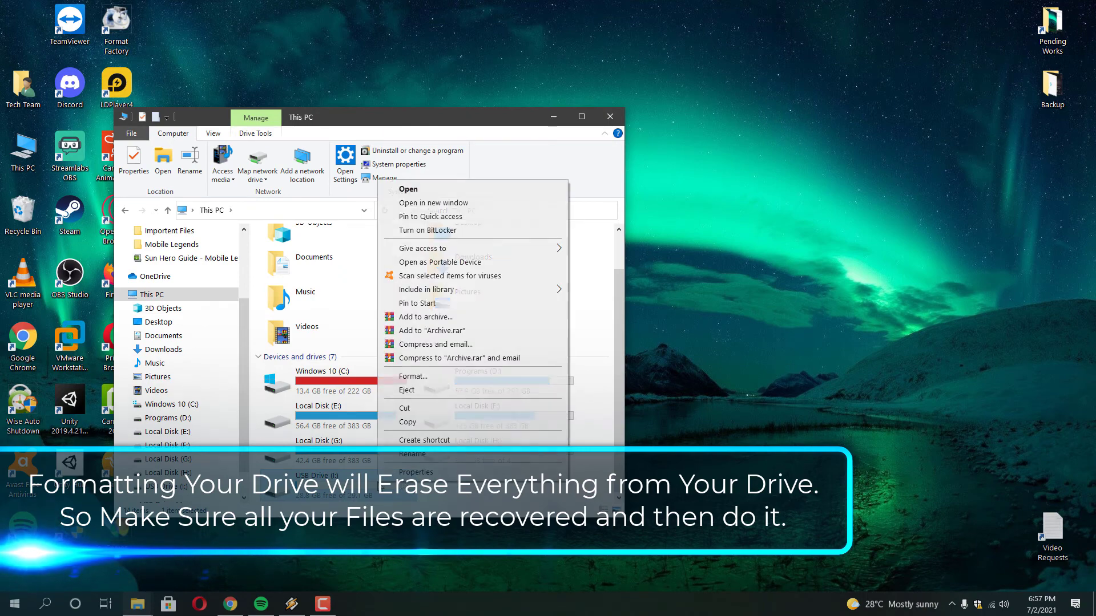
{"action": "left_click", "coordinate": [423, 377]}
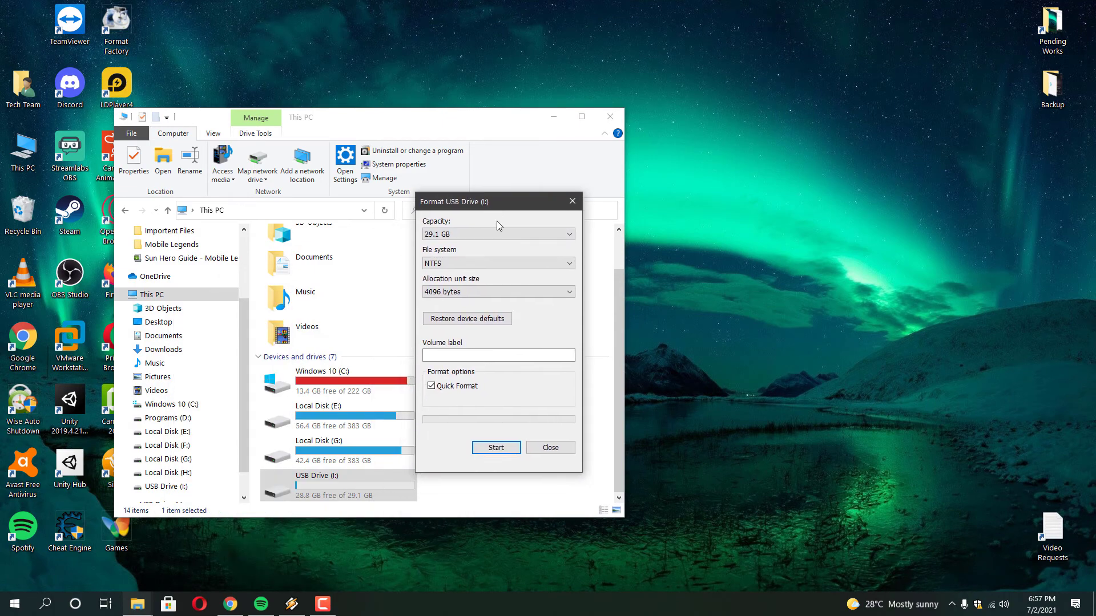
{"action": "left_click", "coordinate": [496, 448]}
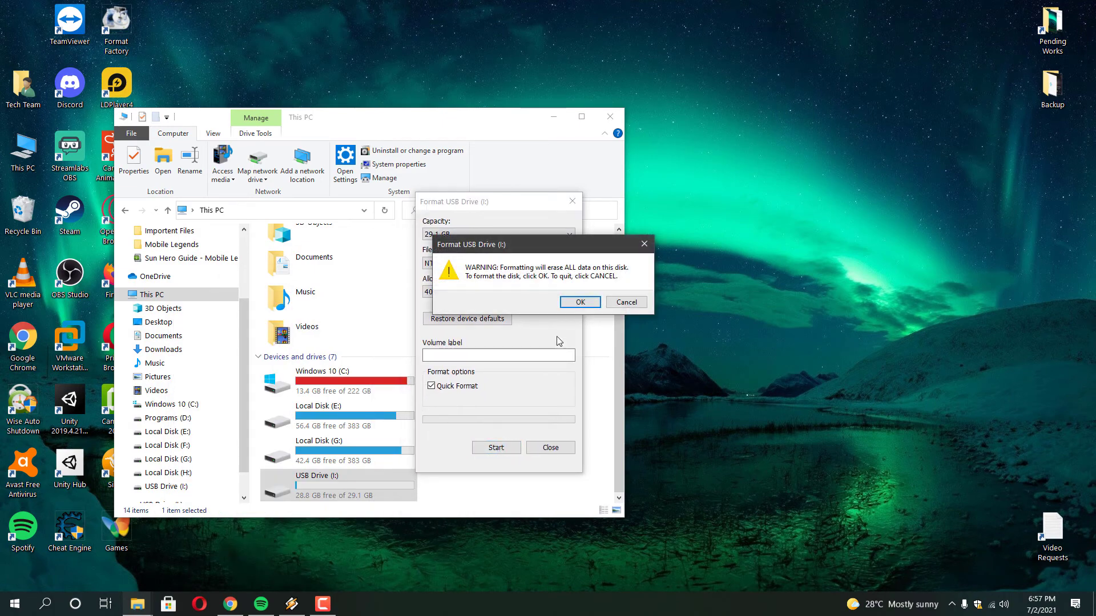
{"action": "left_click", "coordinate": [578, 304]}
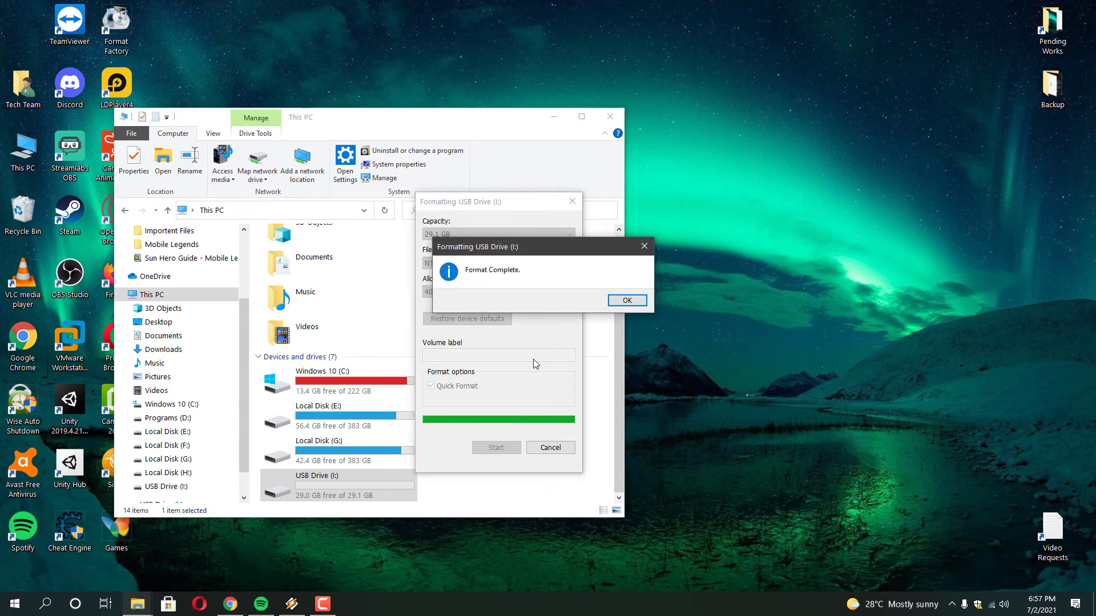
{"action": "left_click", "coordinate": [627, 300]}
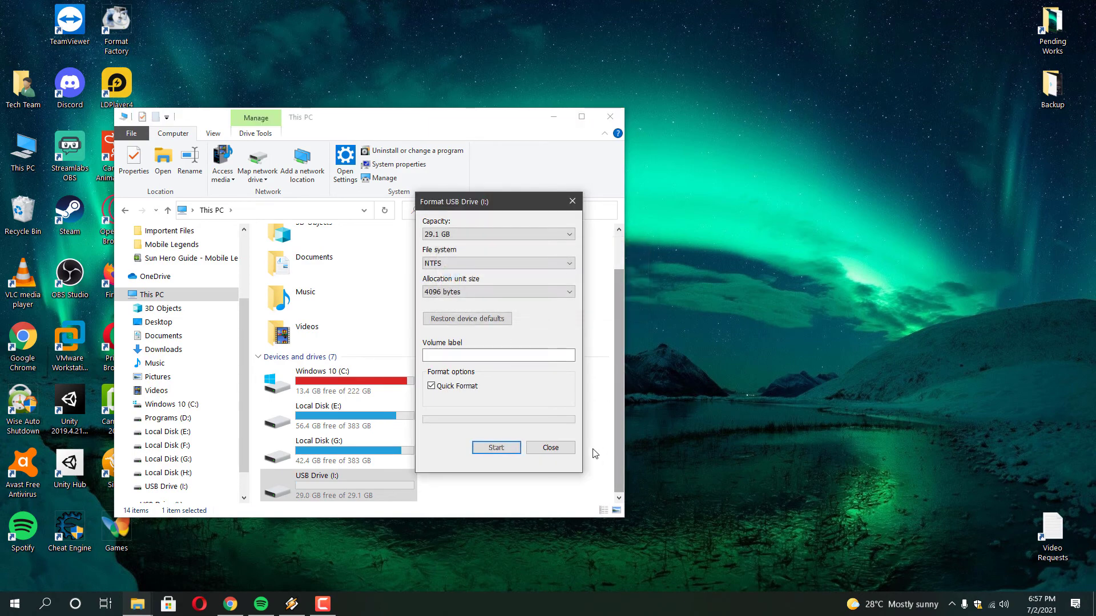
{"action": "left_click", "coordinate": [550, 448]}
{"action": "left_click_drag", "start_coordinate": [446, 122], "coordinate": [930, 124]}
{"action": "double_click", "coordinate": [854, 492]}
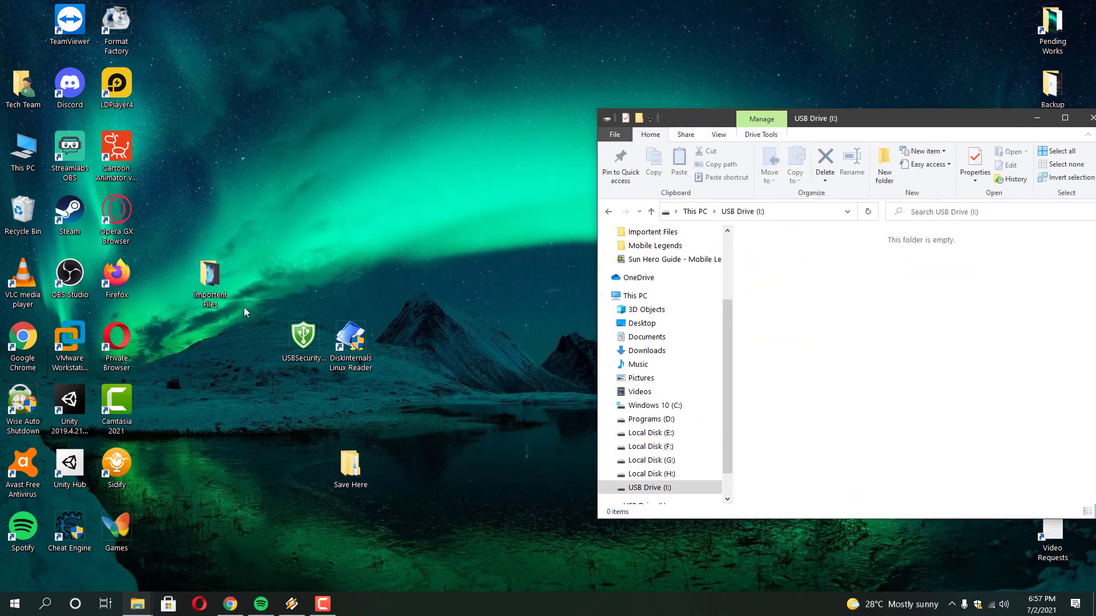
Drag the Importent Files folder from the desktop into USB Drive (I:) to copy it
{"action": "left_click_drag", "start_coordinate": [212, 285], "coordinate": [889, 329]}
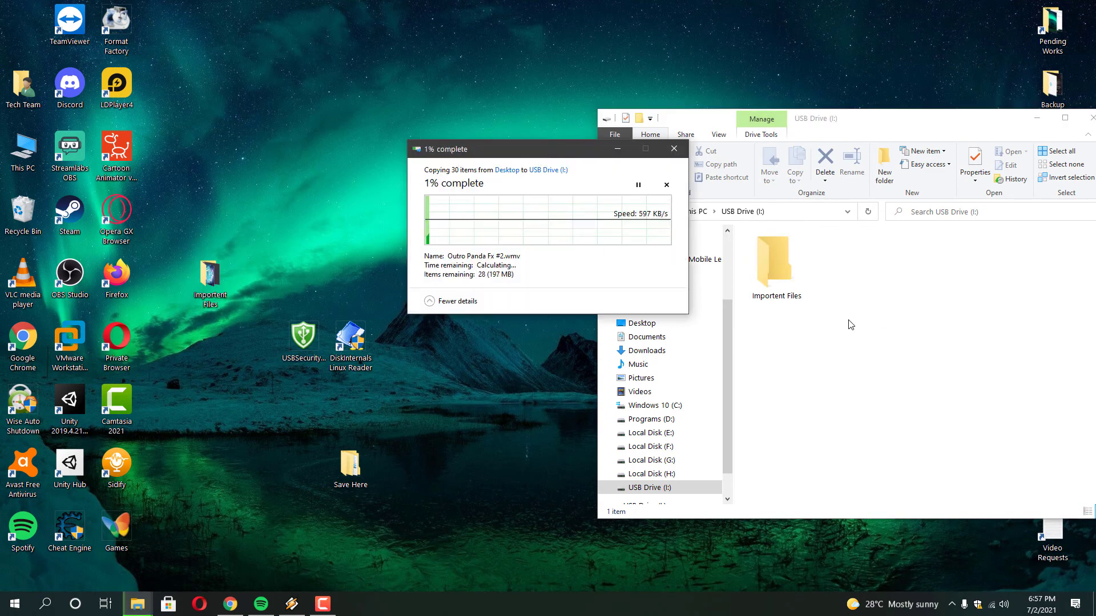